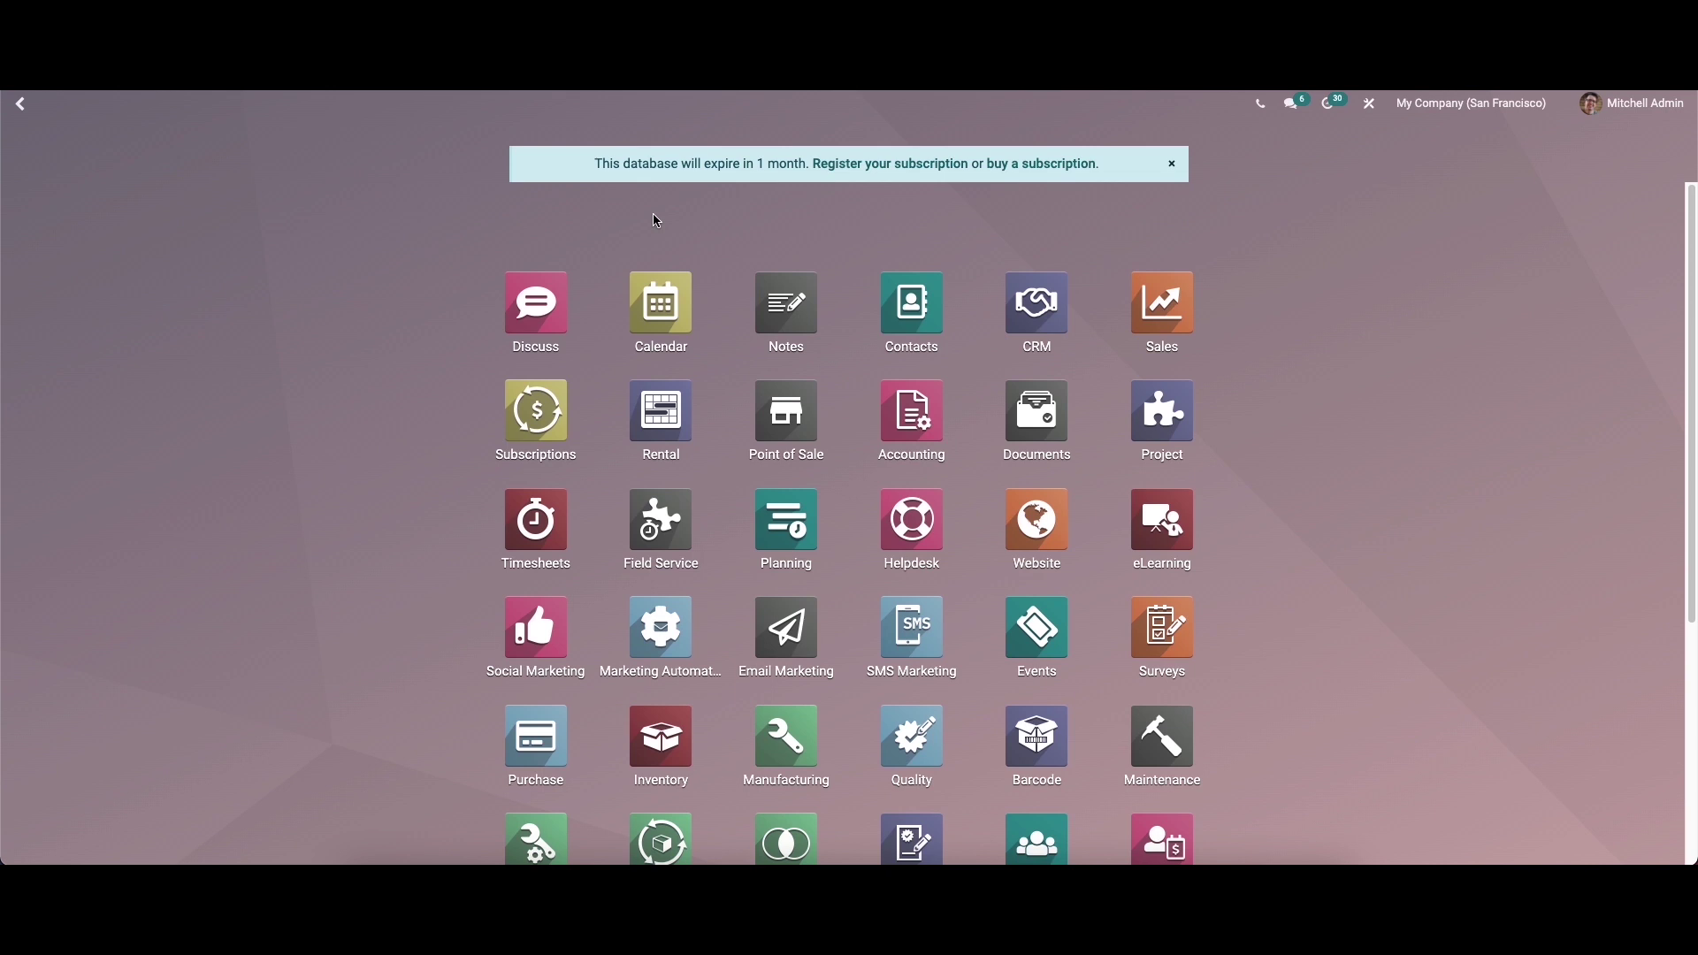
# Step: Open Attendances via an 'att' search and check the current user in
pyautogui.write('att')
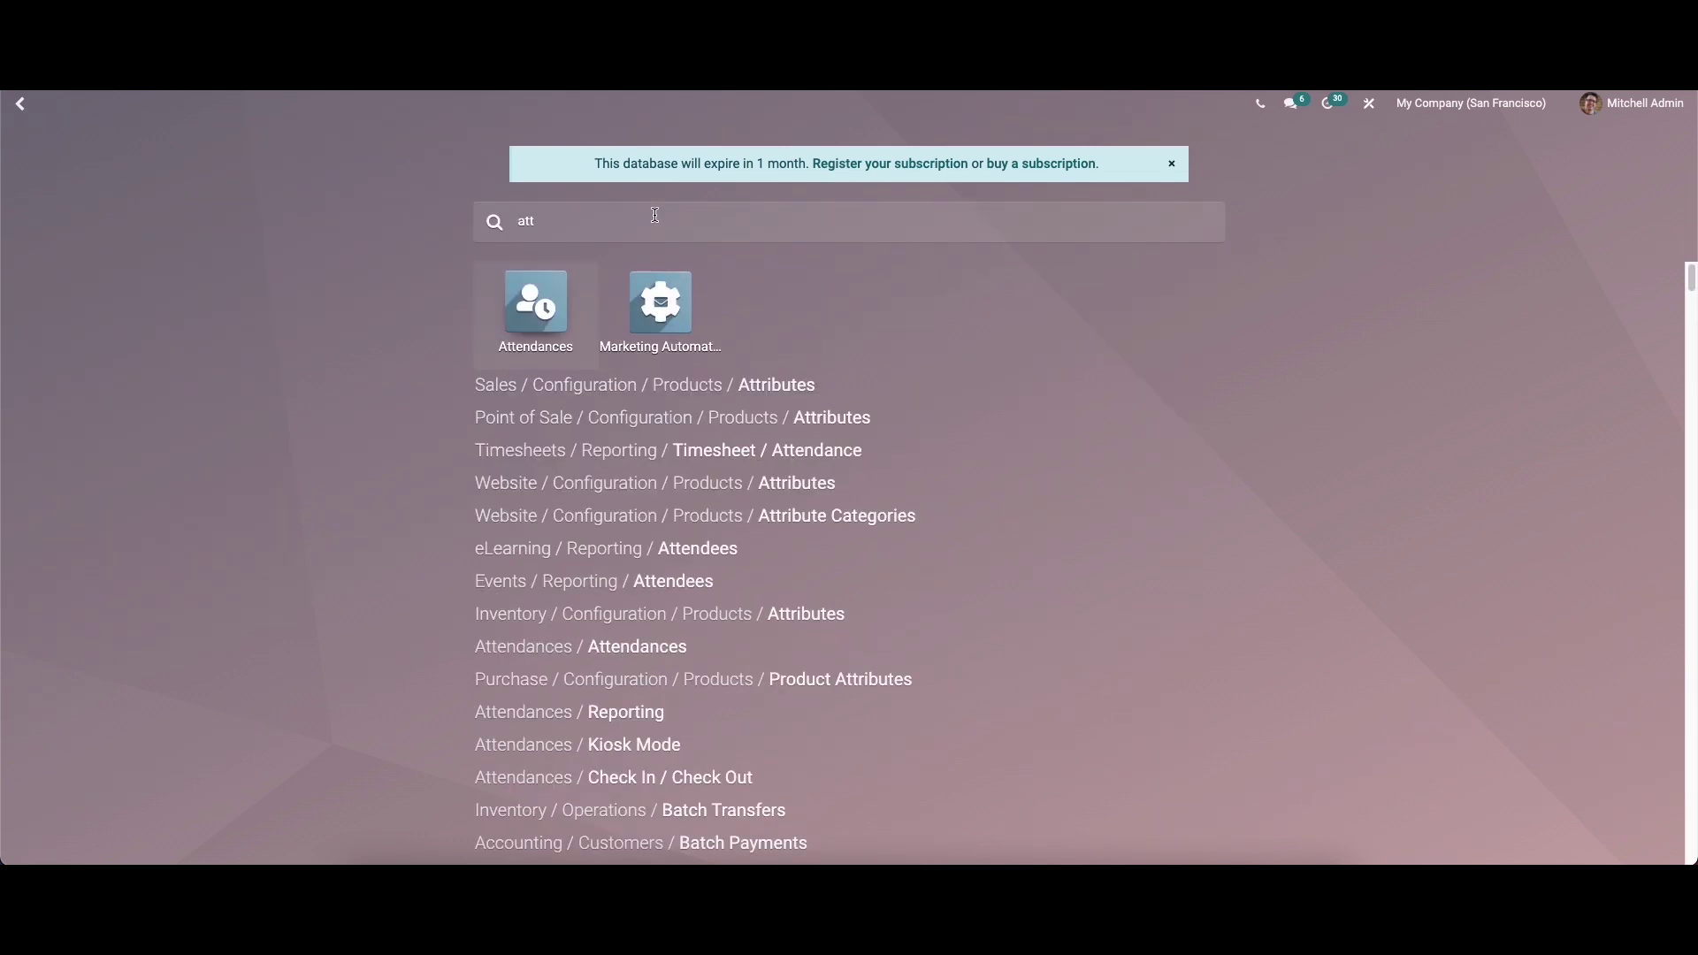
pyautogui.click(534, 315)
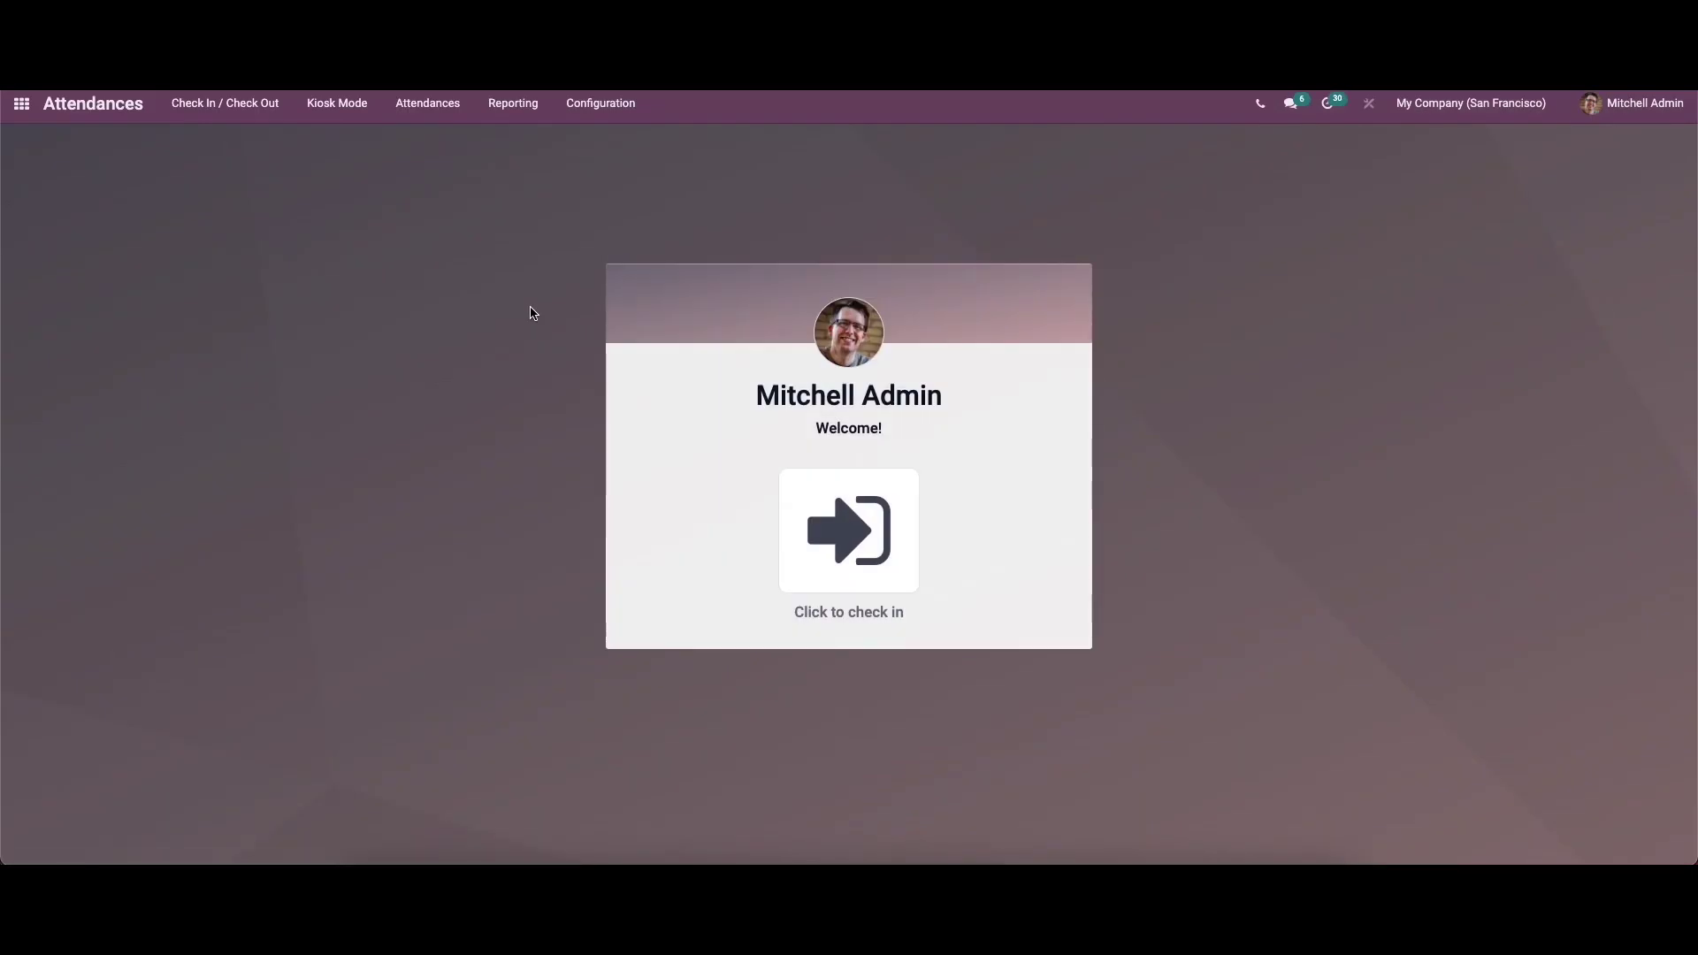
pyautogui.click(858, 543)
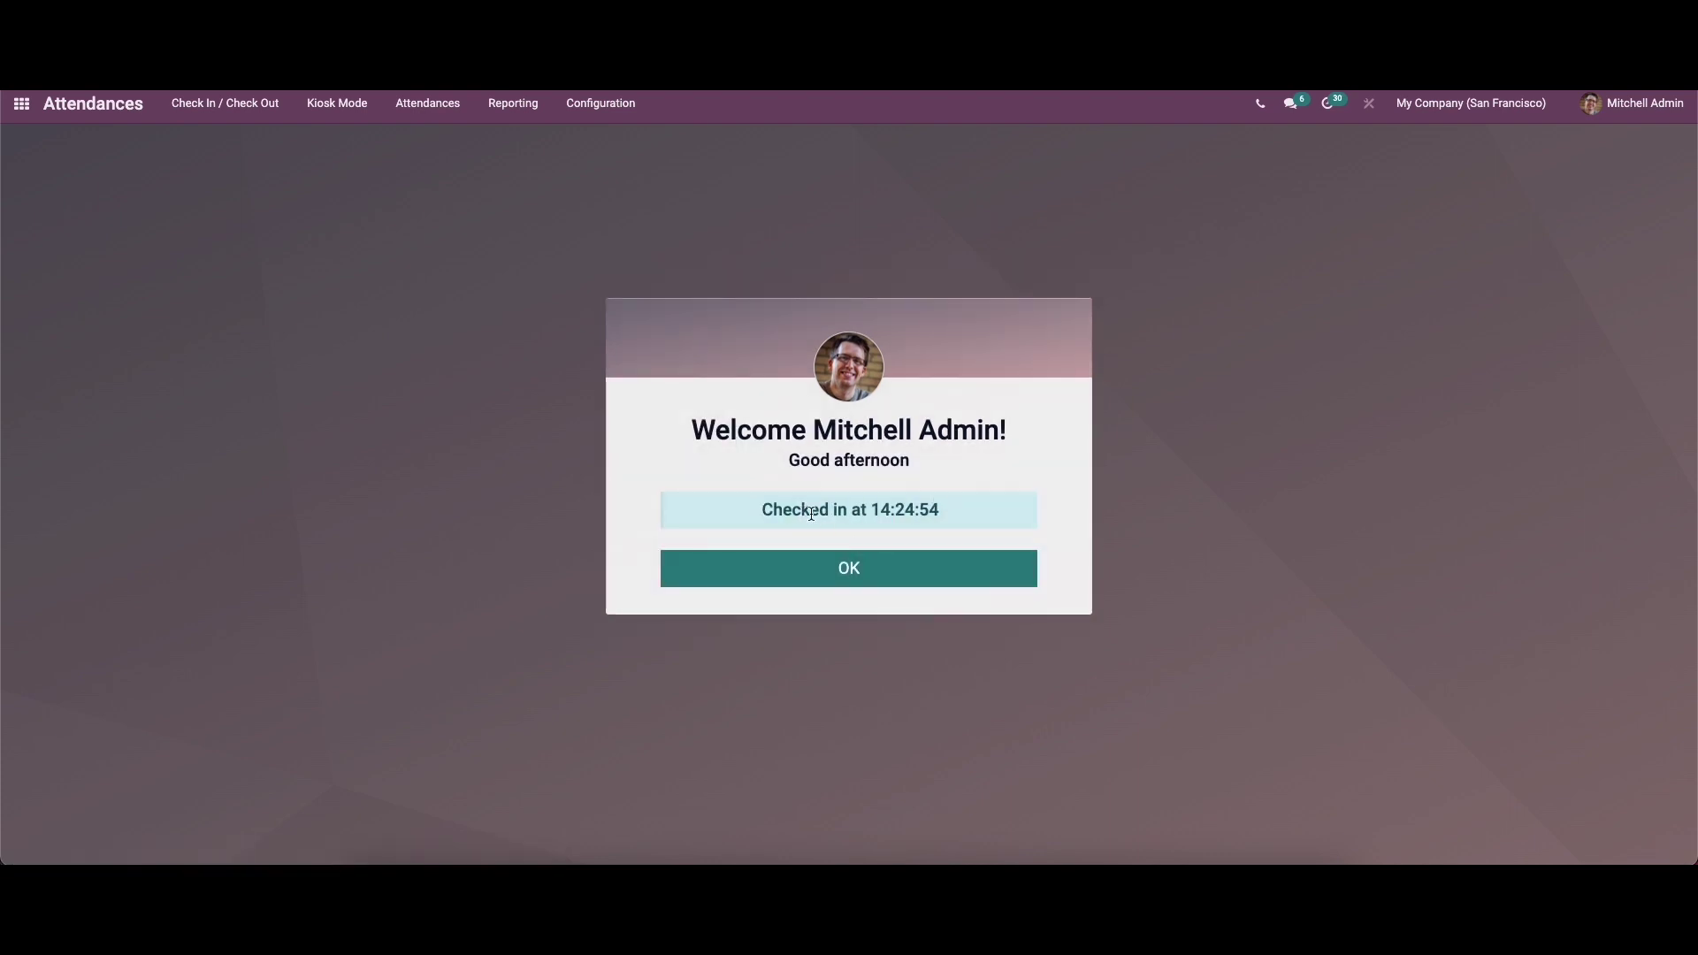
pyautogui.click(836, 558)
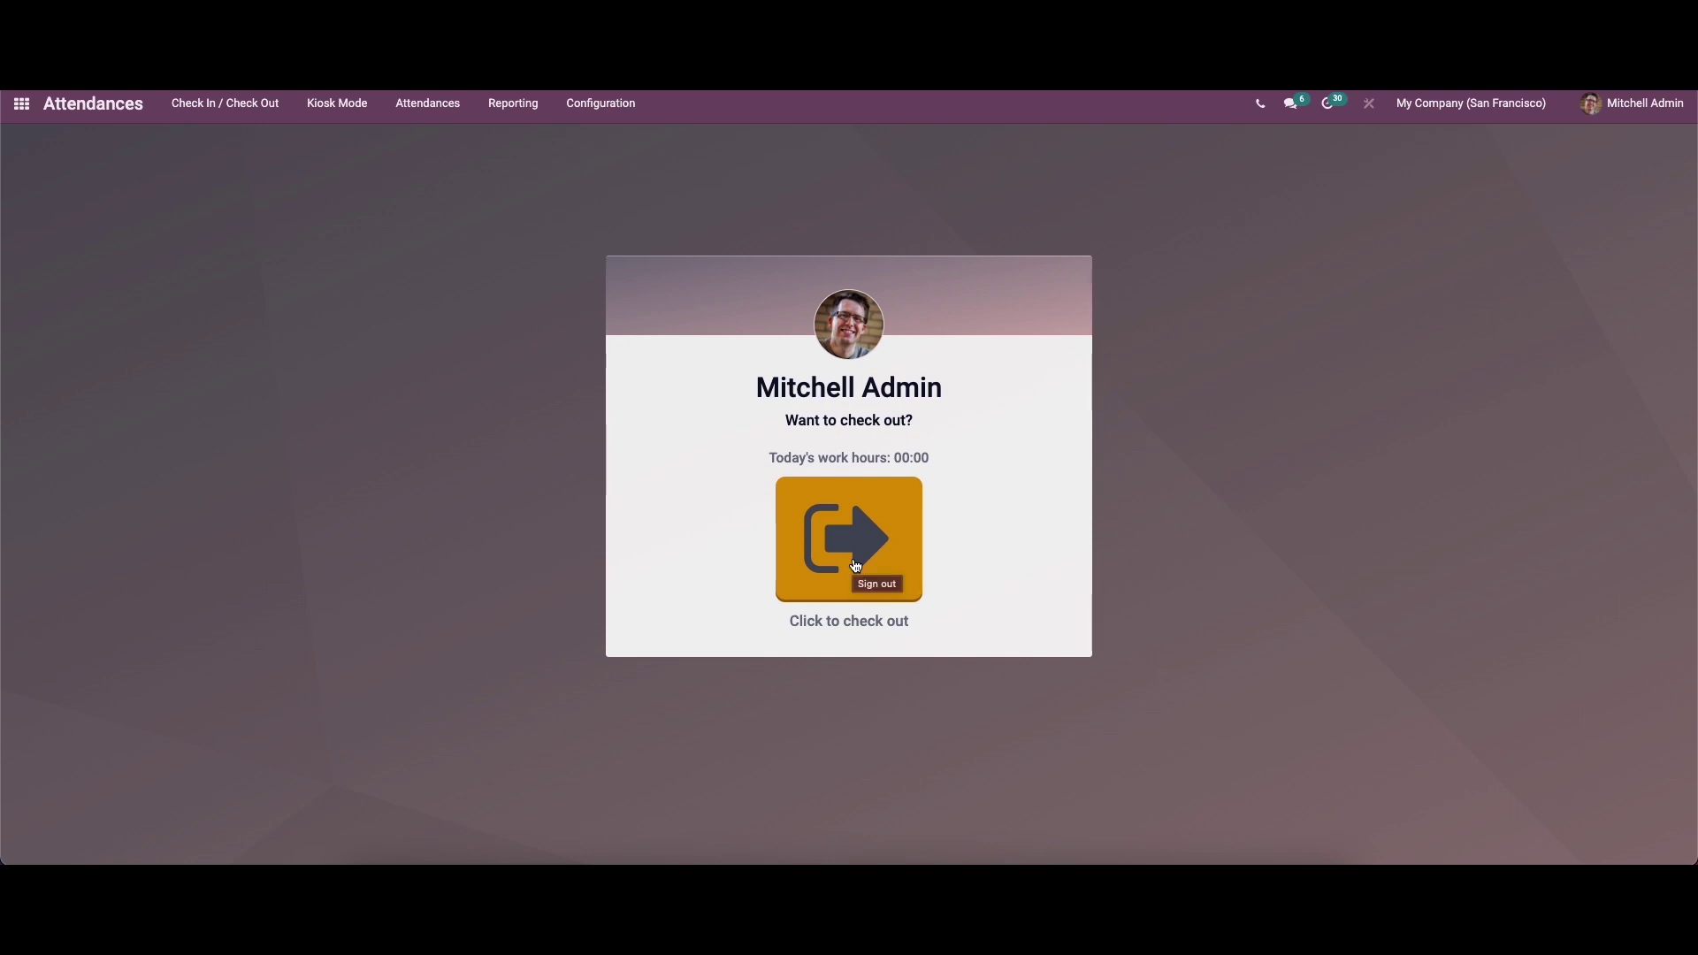
# Step: Check the current user back out and go to the Attendances configuration
pyautogui.click(855, 537)
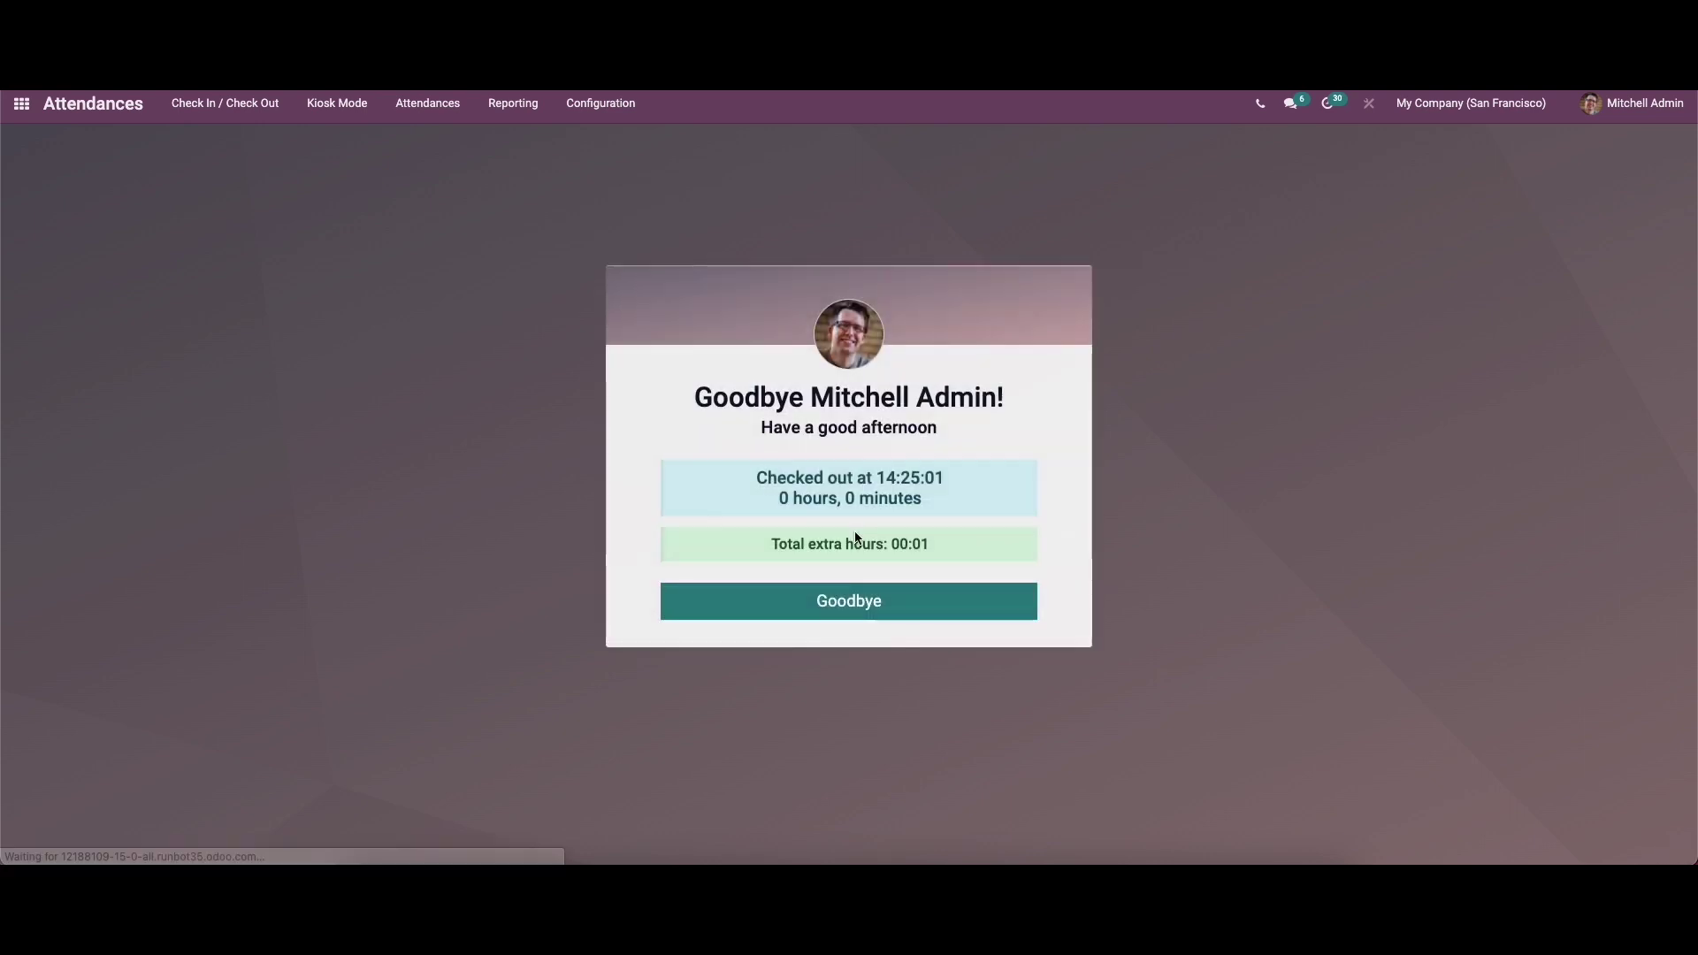
pyautogui.click(848, 610)
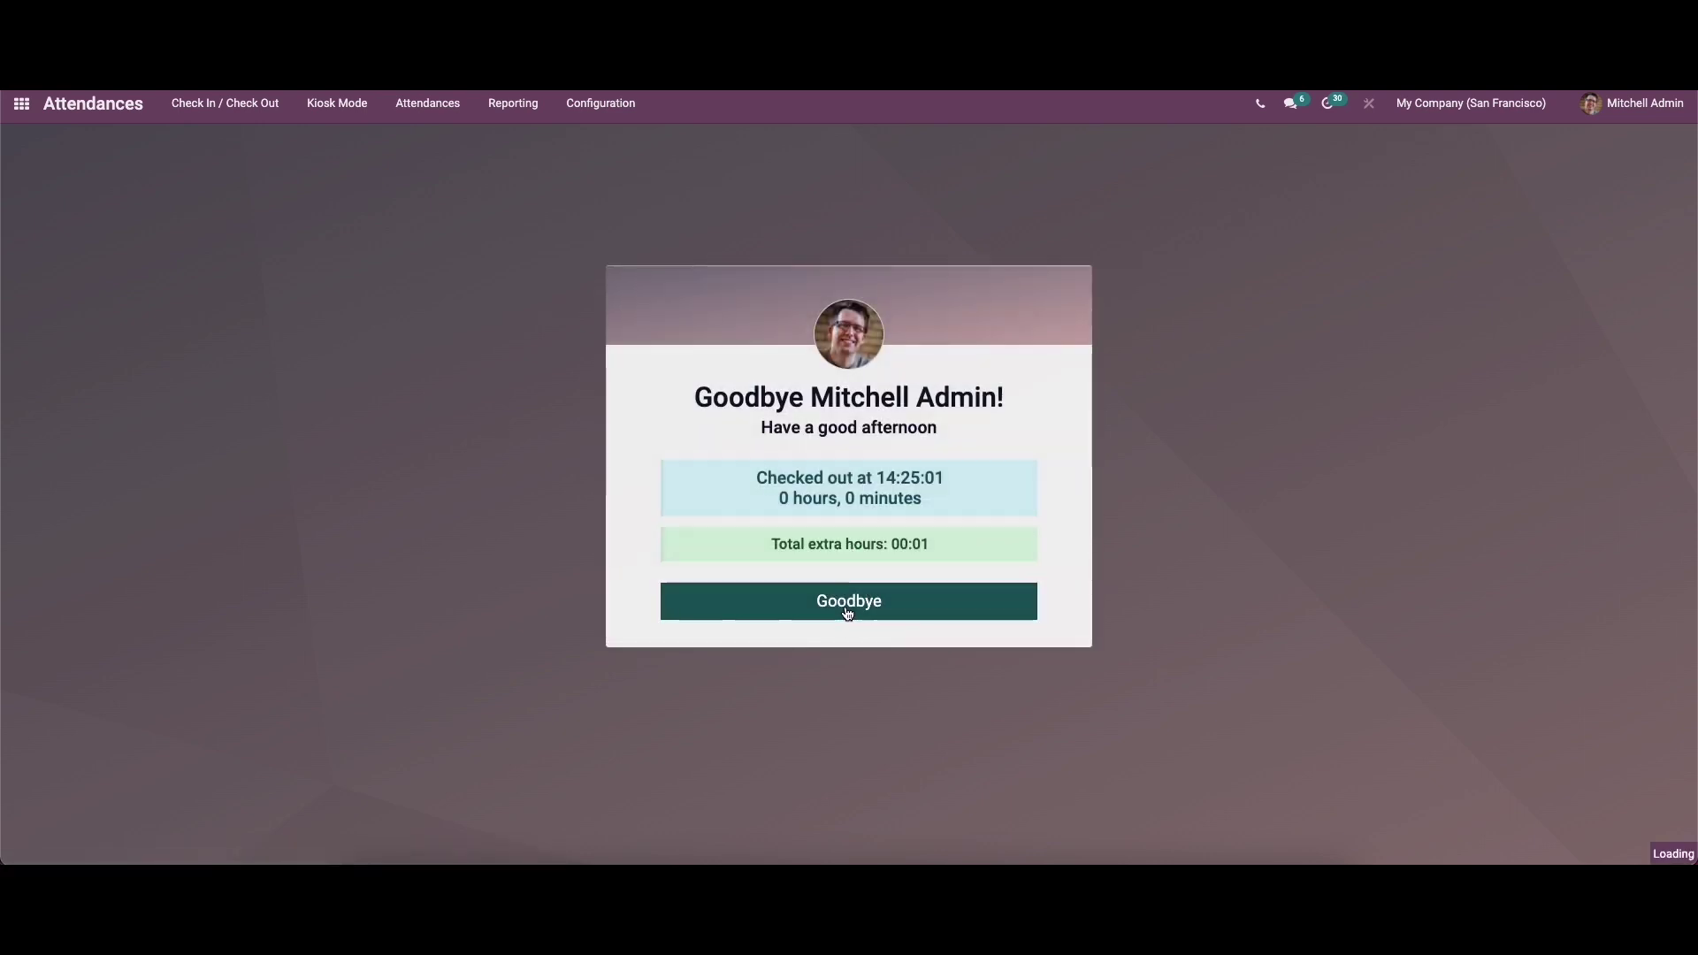
pyautogui.click(628, 109)
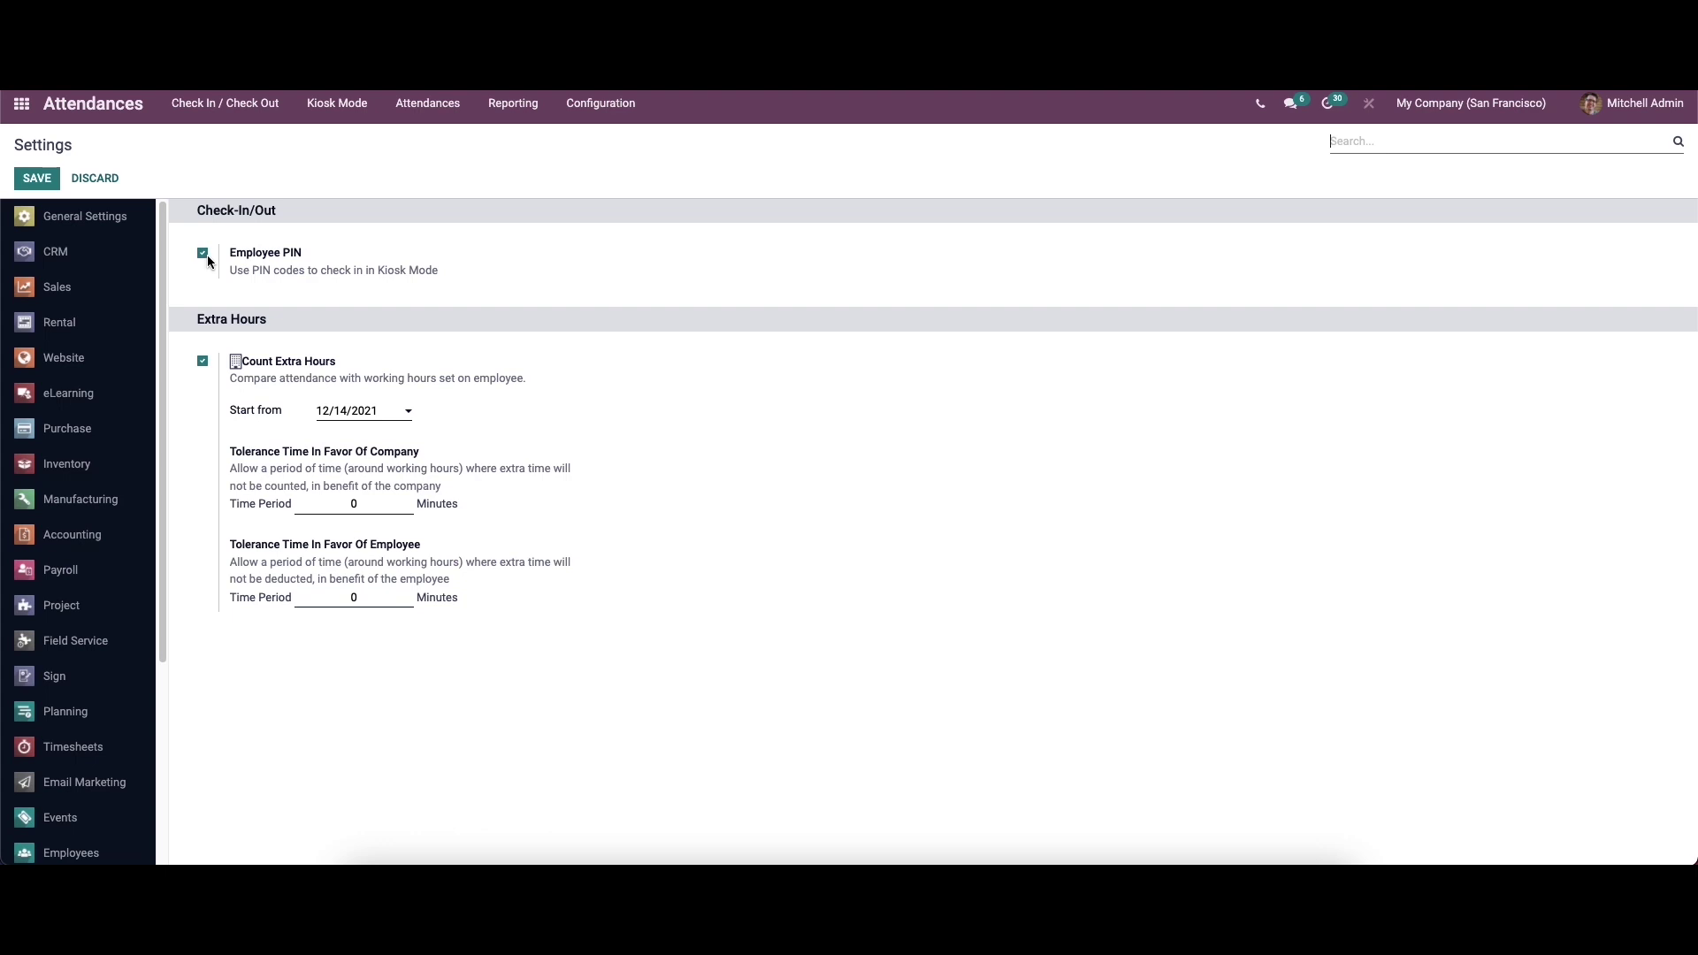
# Step: Review the enabled Employee PIN and Count Extra Hours settings, then launch Kiosk Mode
pyautogui.moveTo(224, 253)
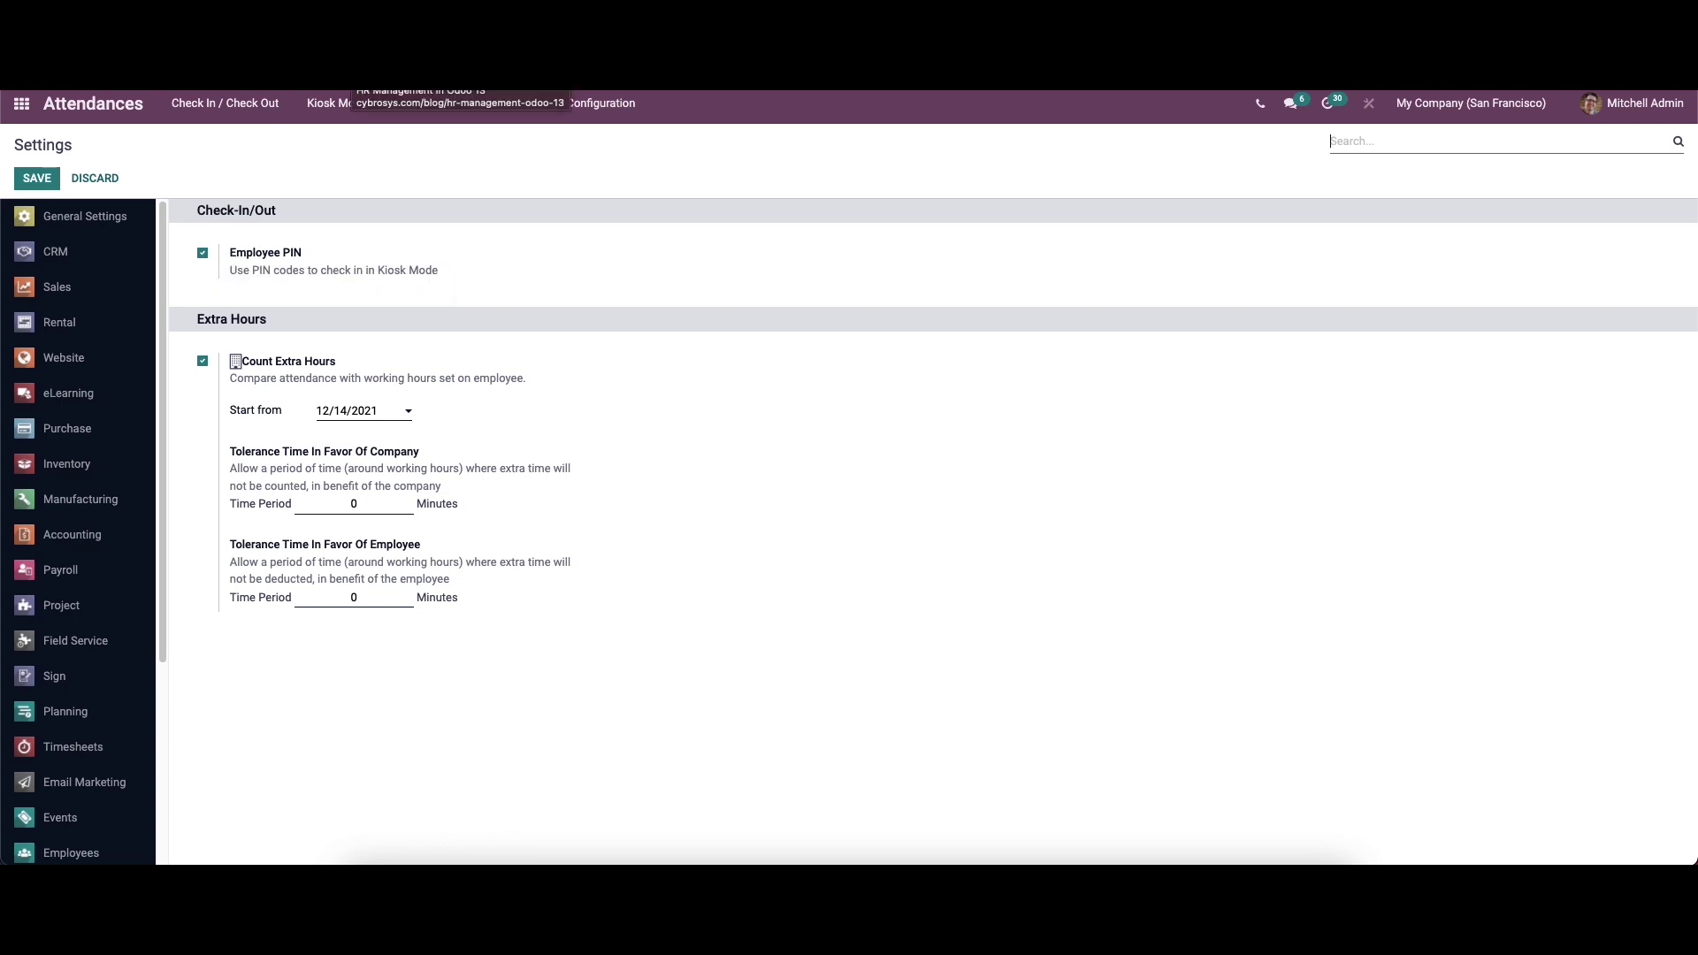
pyautogui.click(344, 107)
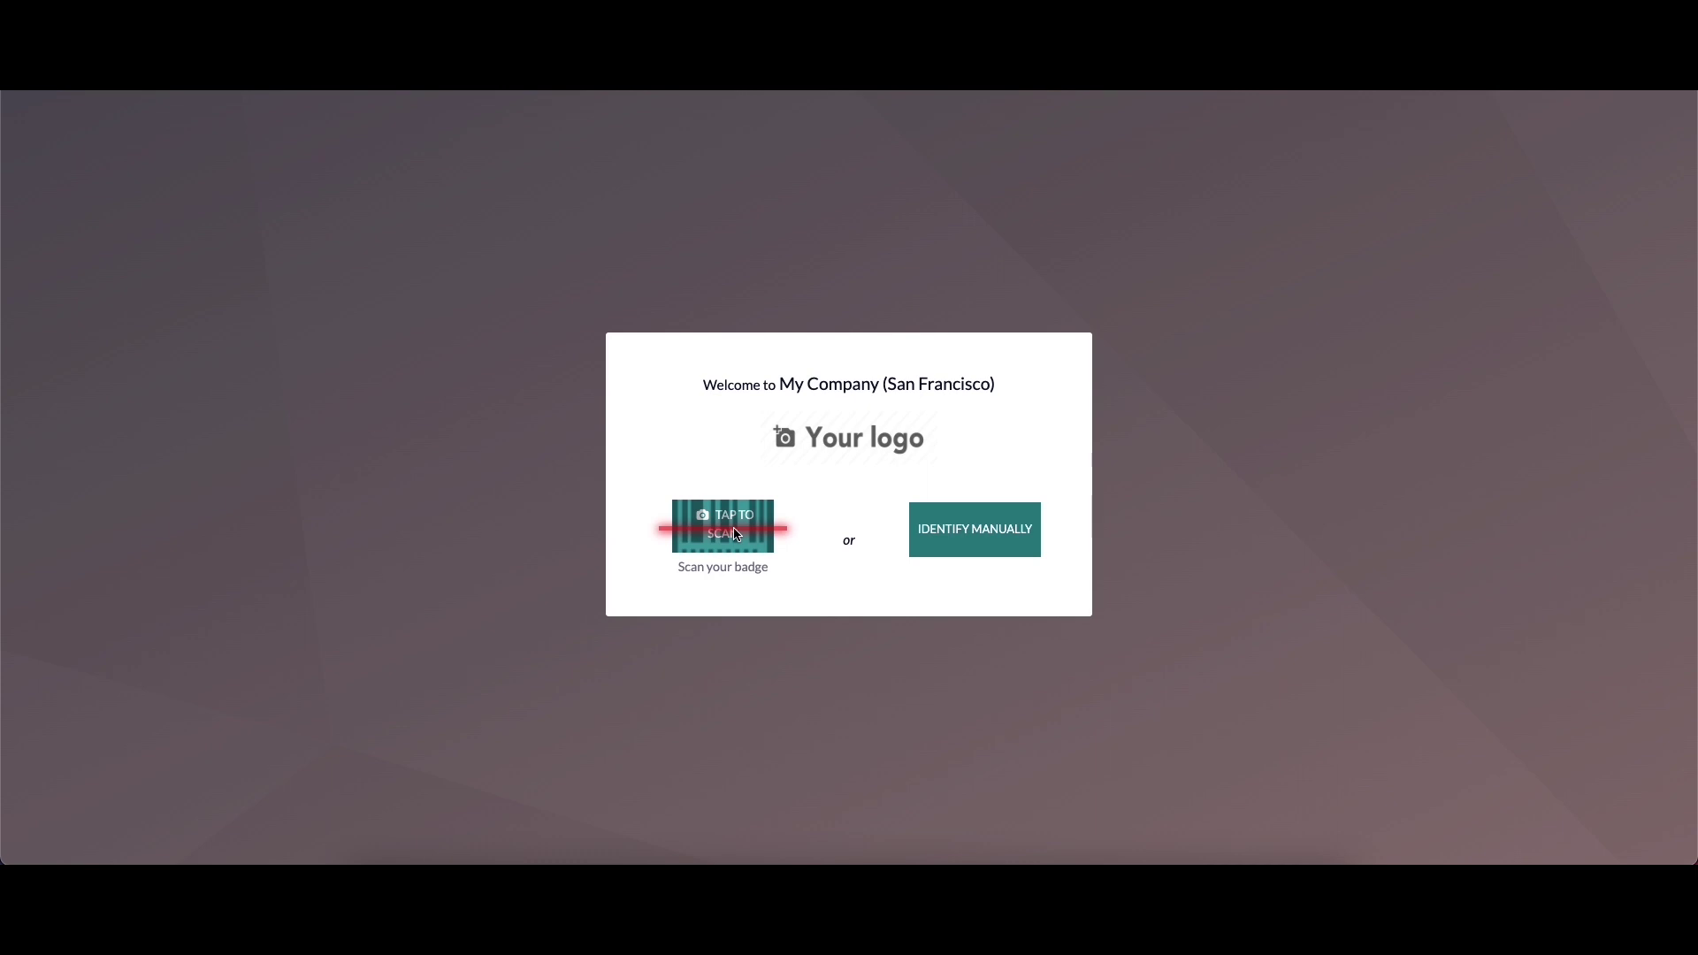
# Step: Identify an employee manually at the kiosk and check them in with their two-digit PIN at 14:25:56
pyautogui.click(976, 529)
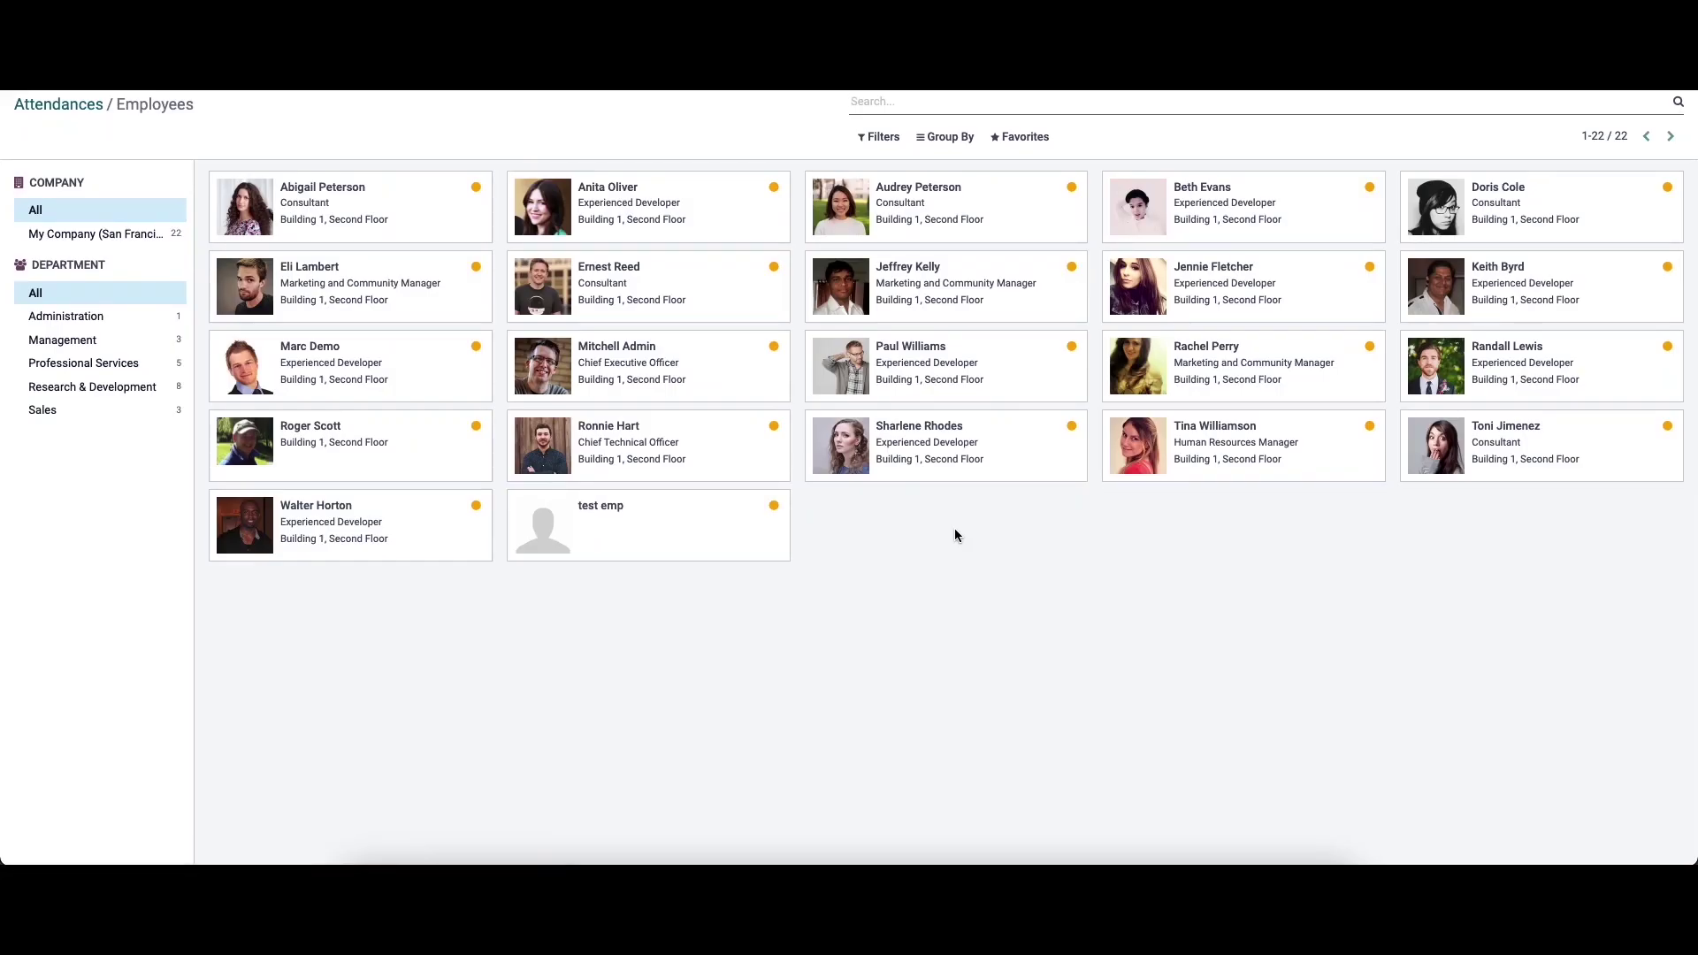
pyautogui.click(723, 275)
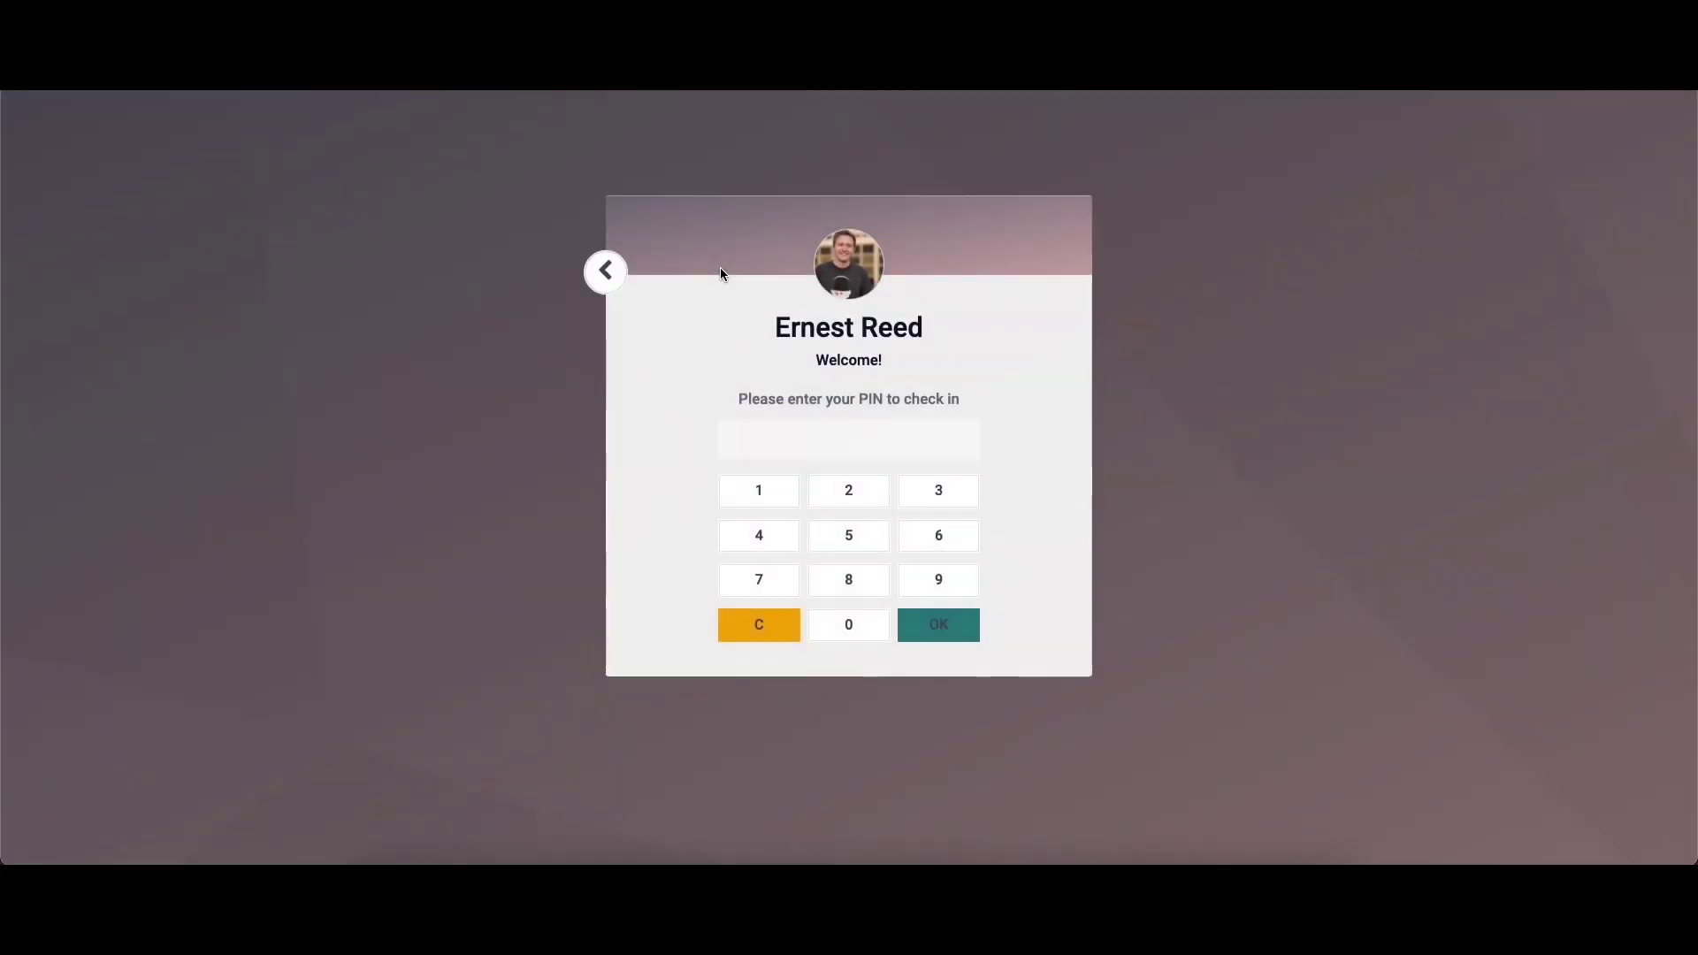
pyautogui.click(759, 497)
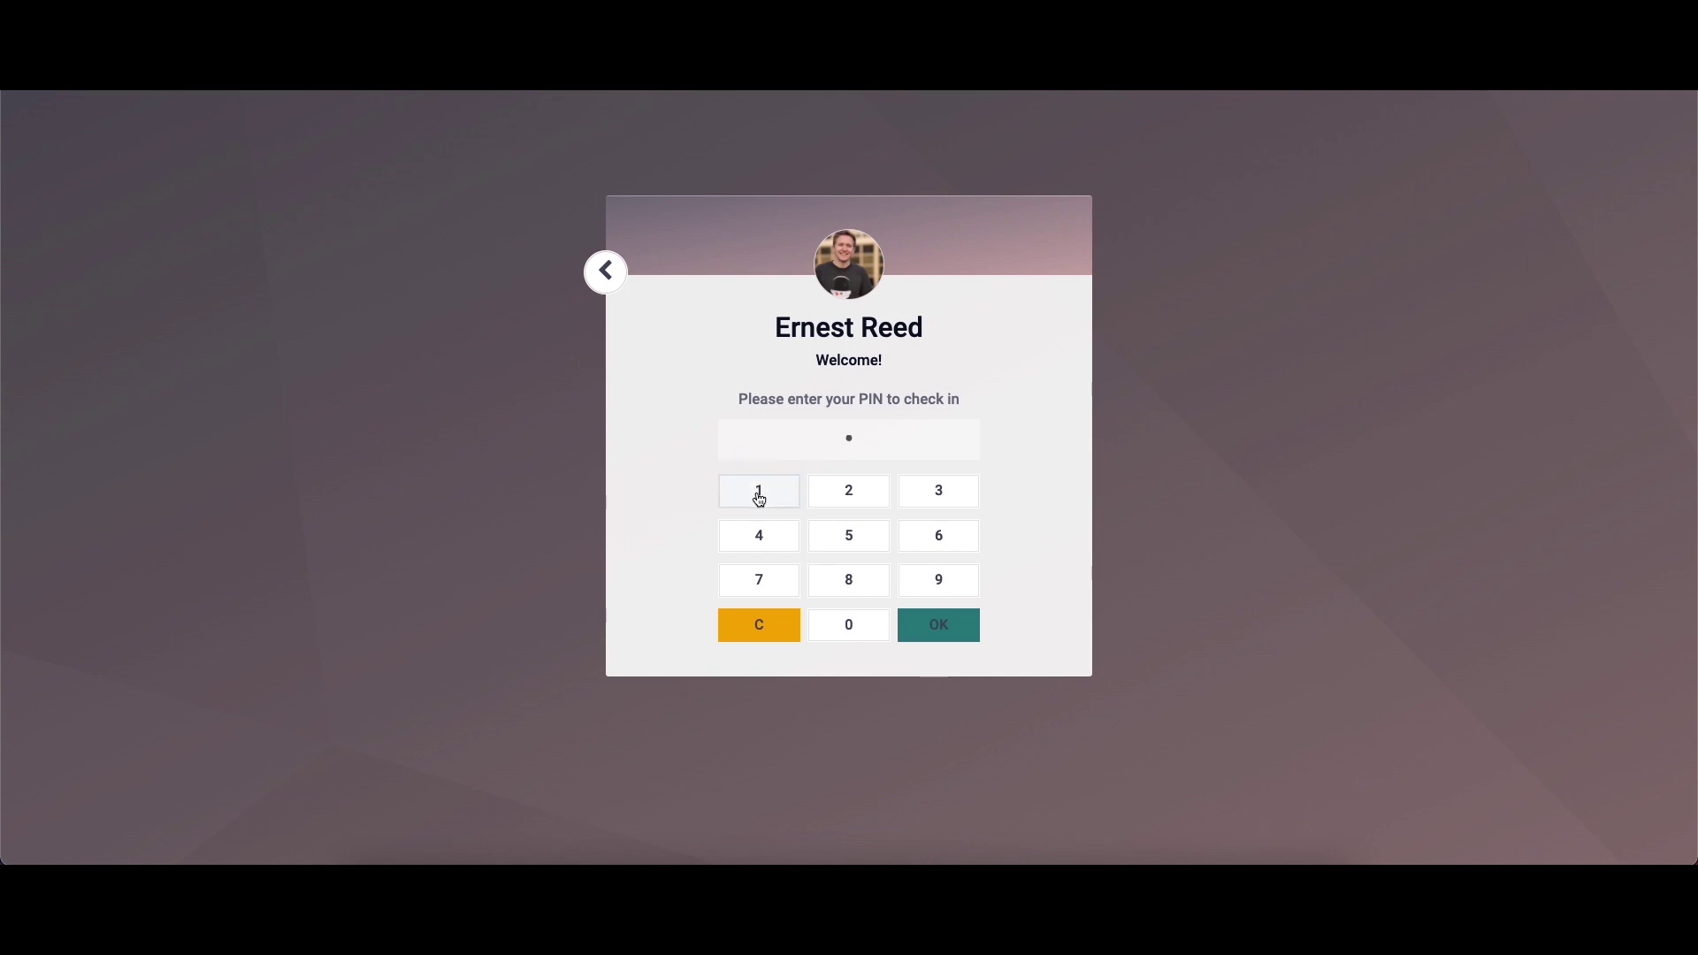
pyautogui.click(759, 498)
pyautogui.click(925, 628)
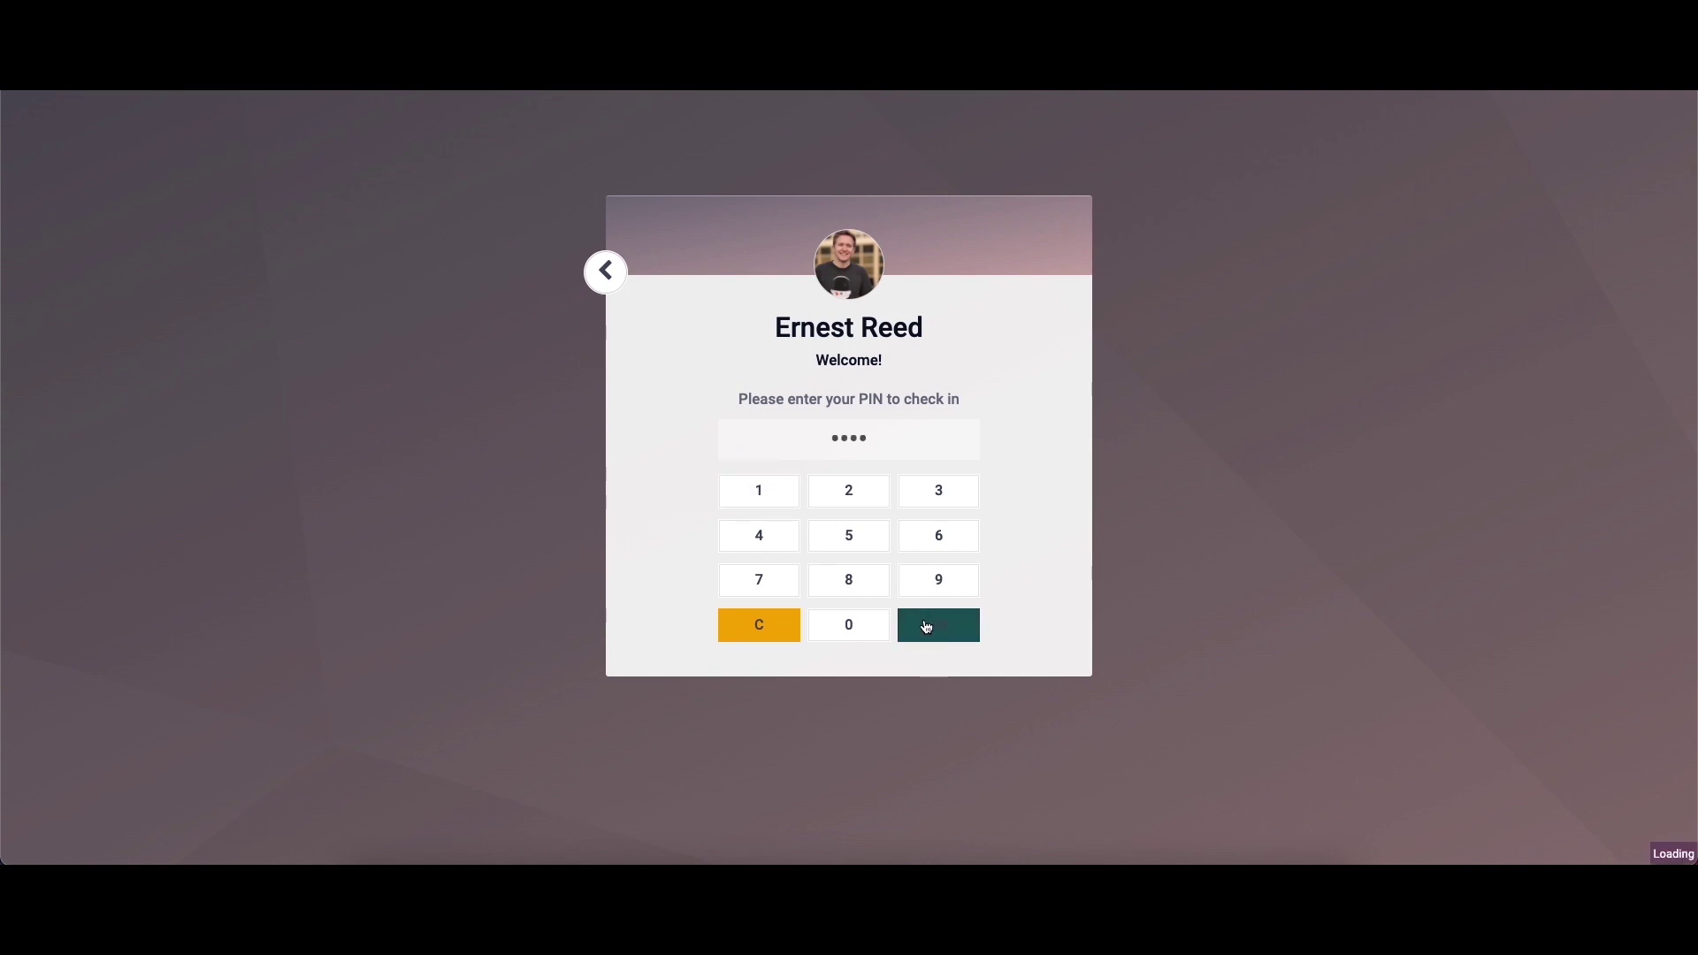
pyautogui.click(868, 553)
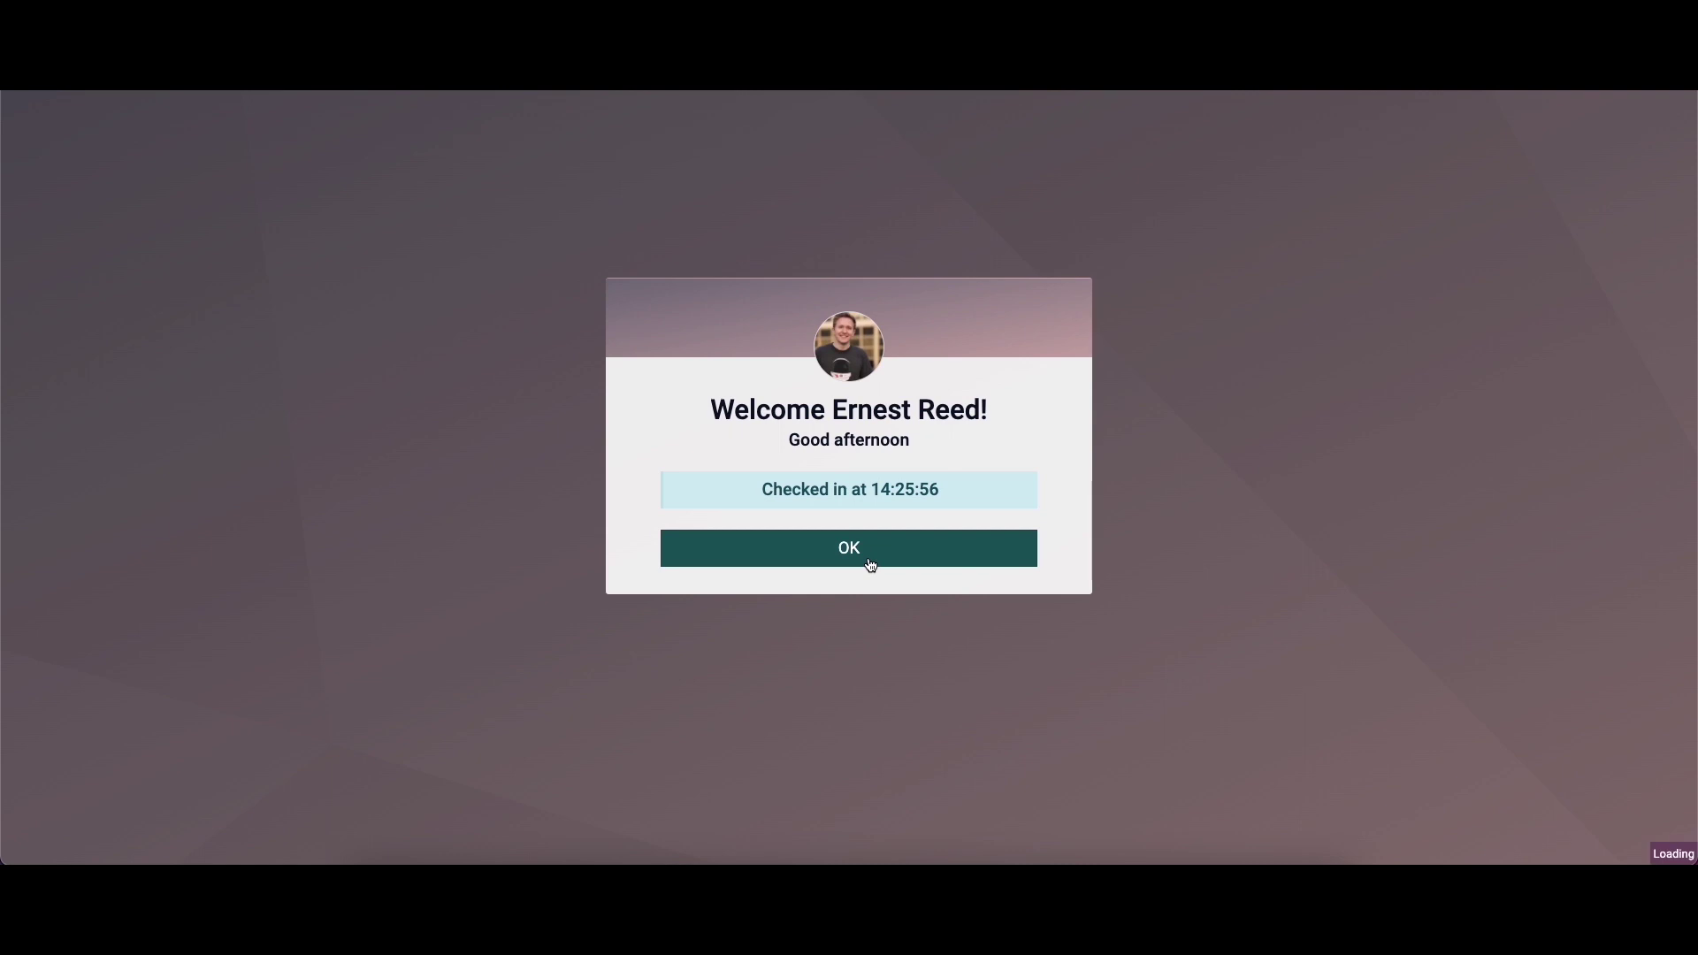
pyautogui.click(968, 544)
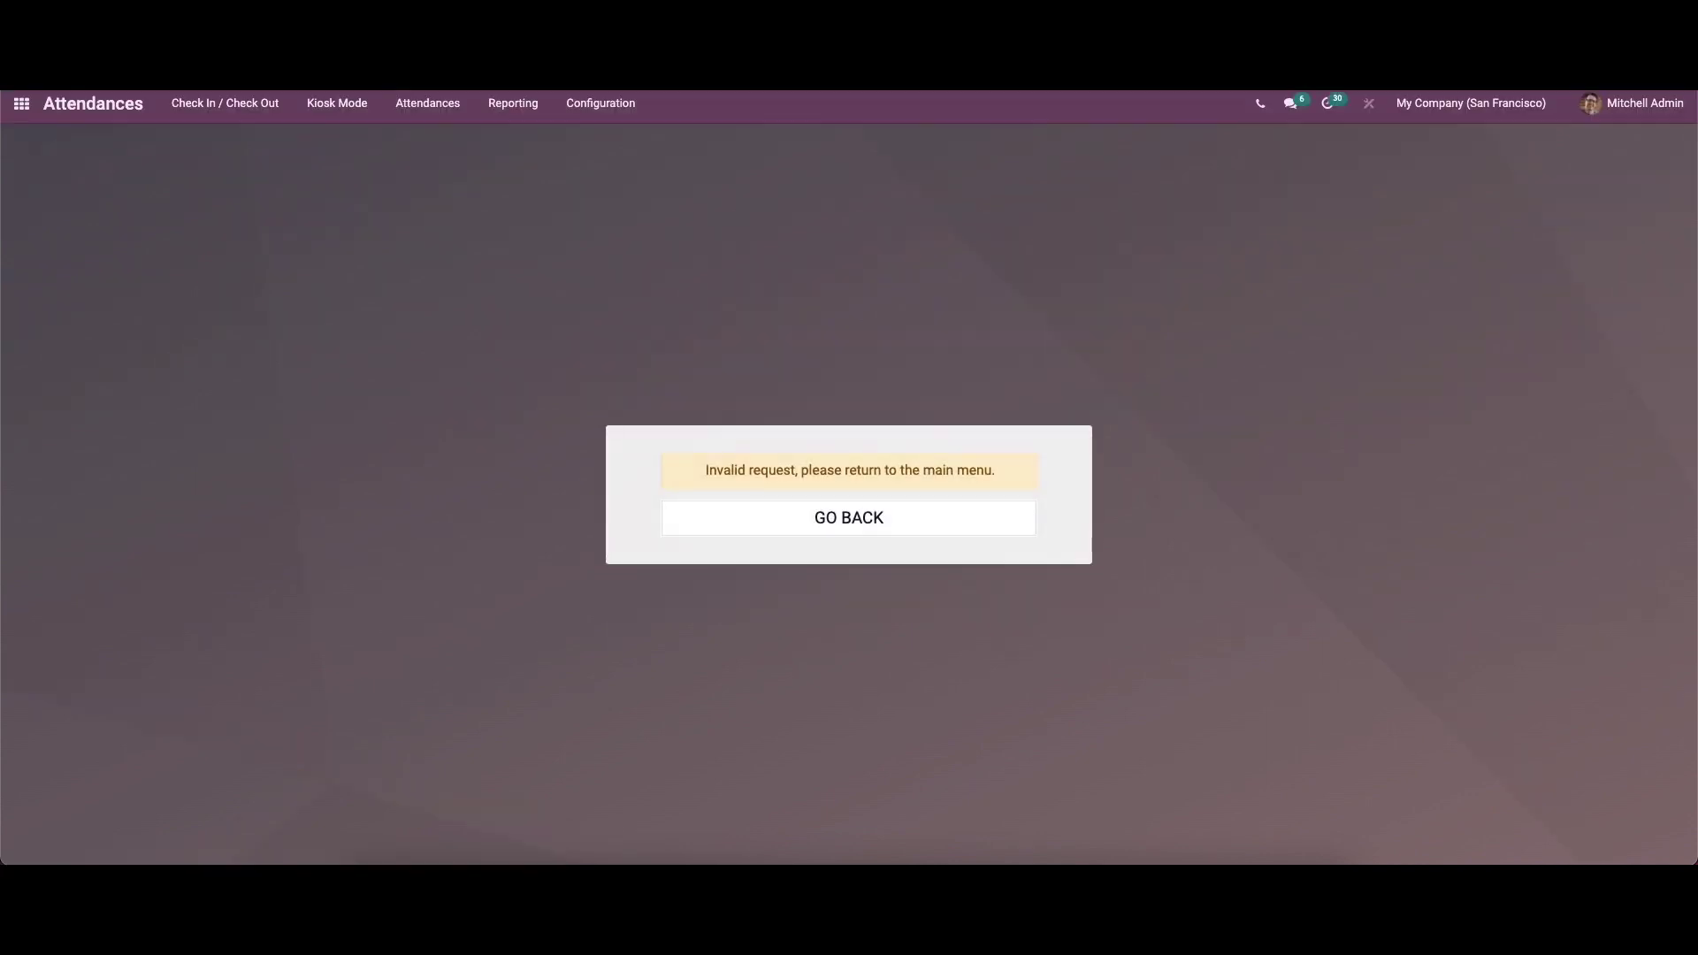
# Step: Open Employees via 'em', put the employee's record in edit mode, and show its HR Settings
pyautogui.click(21, 106)
pyautogui.write('em')
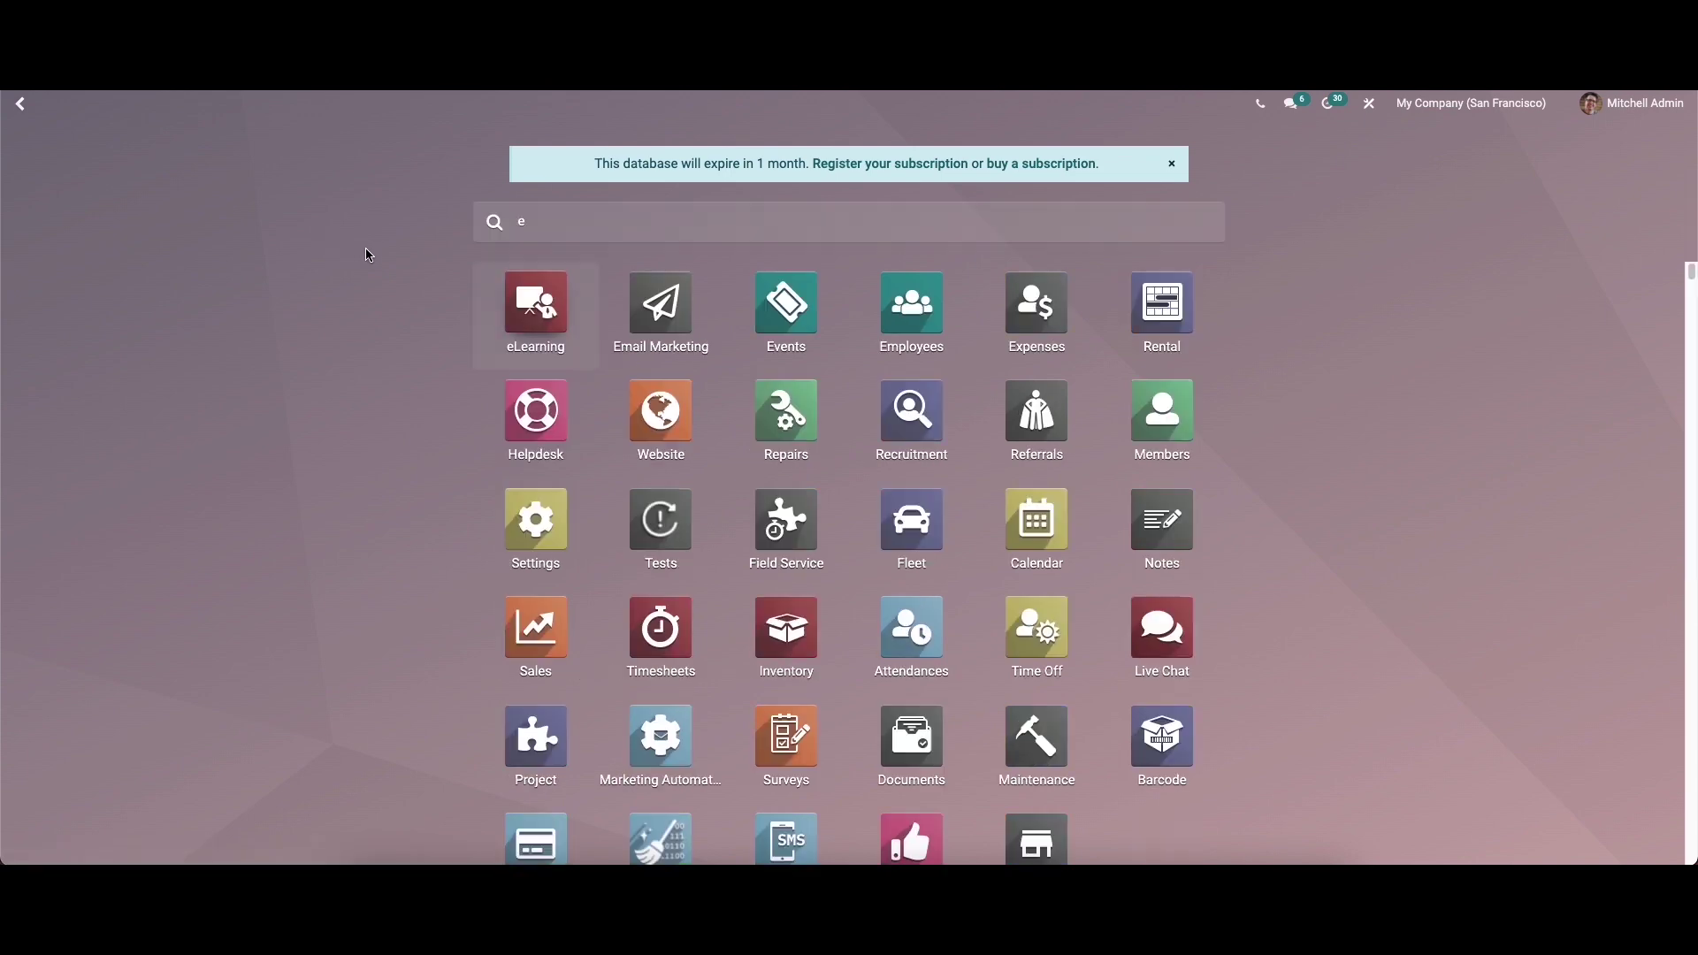
pyautogui.click(646, 301)
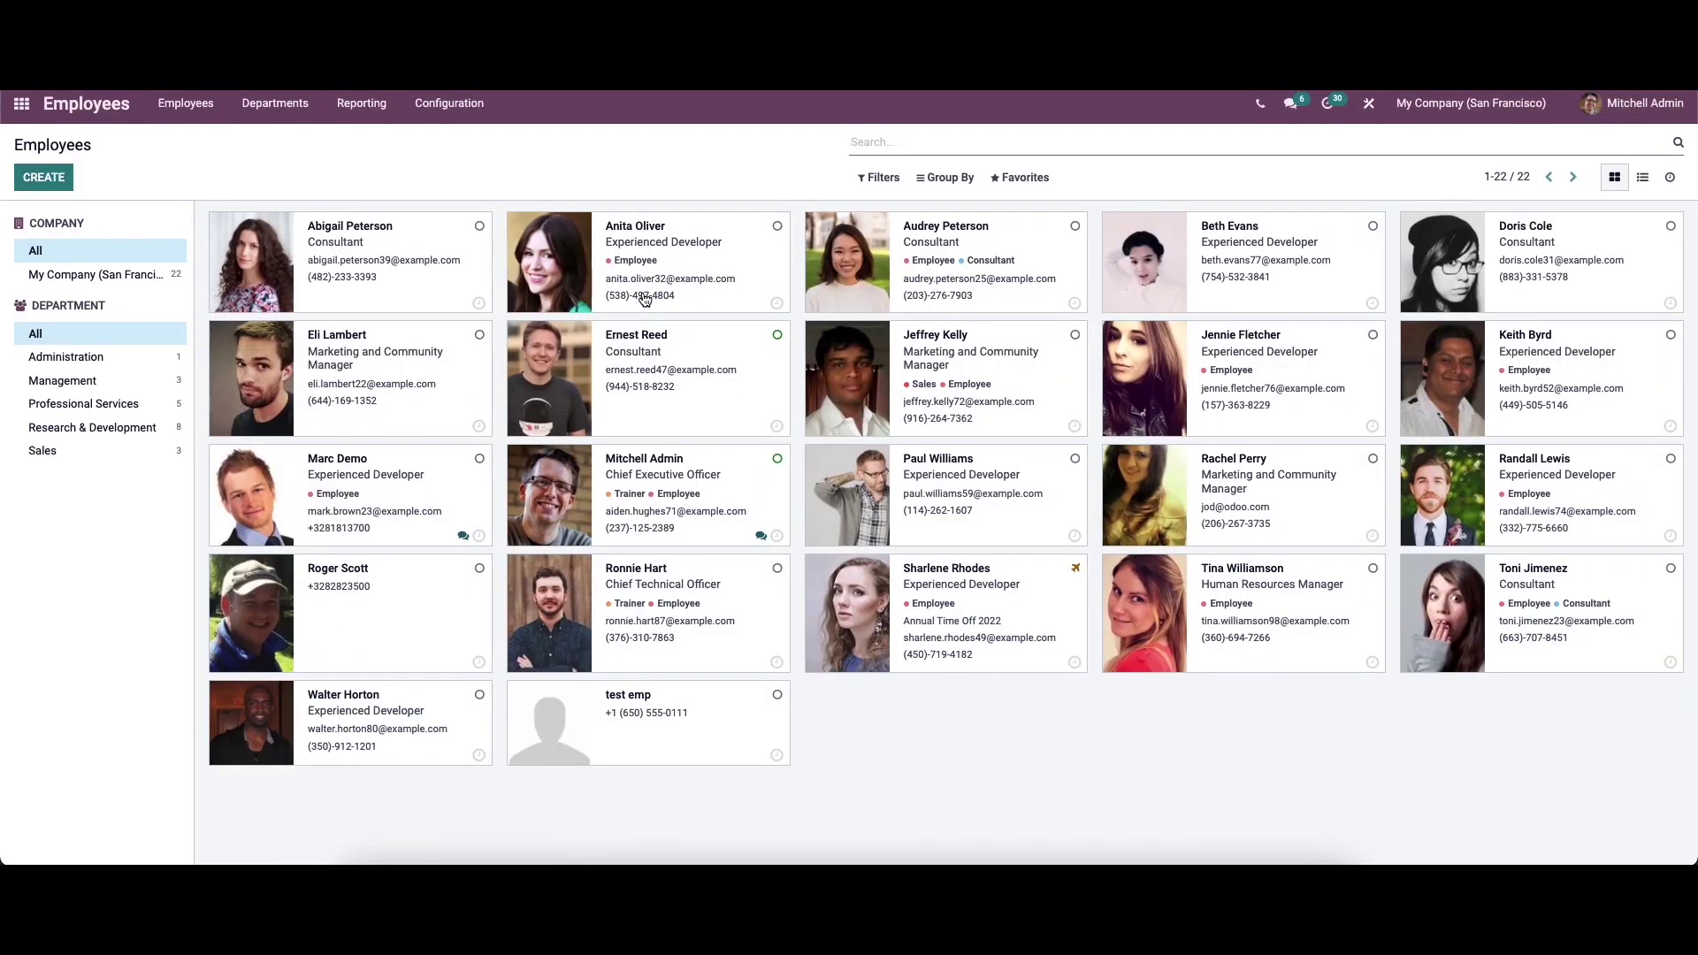
pyautogui.click(653, 251)
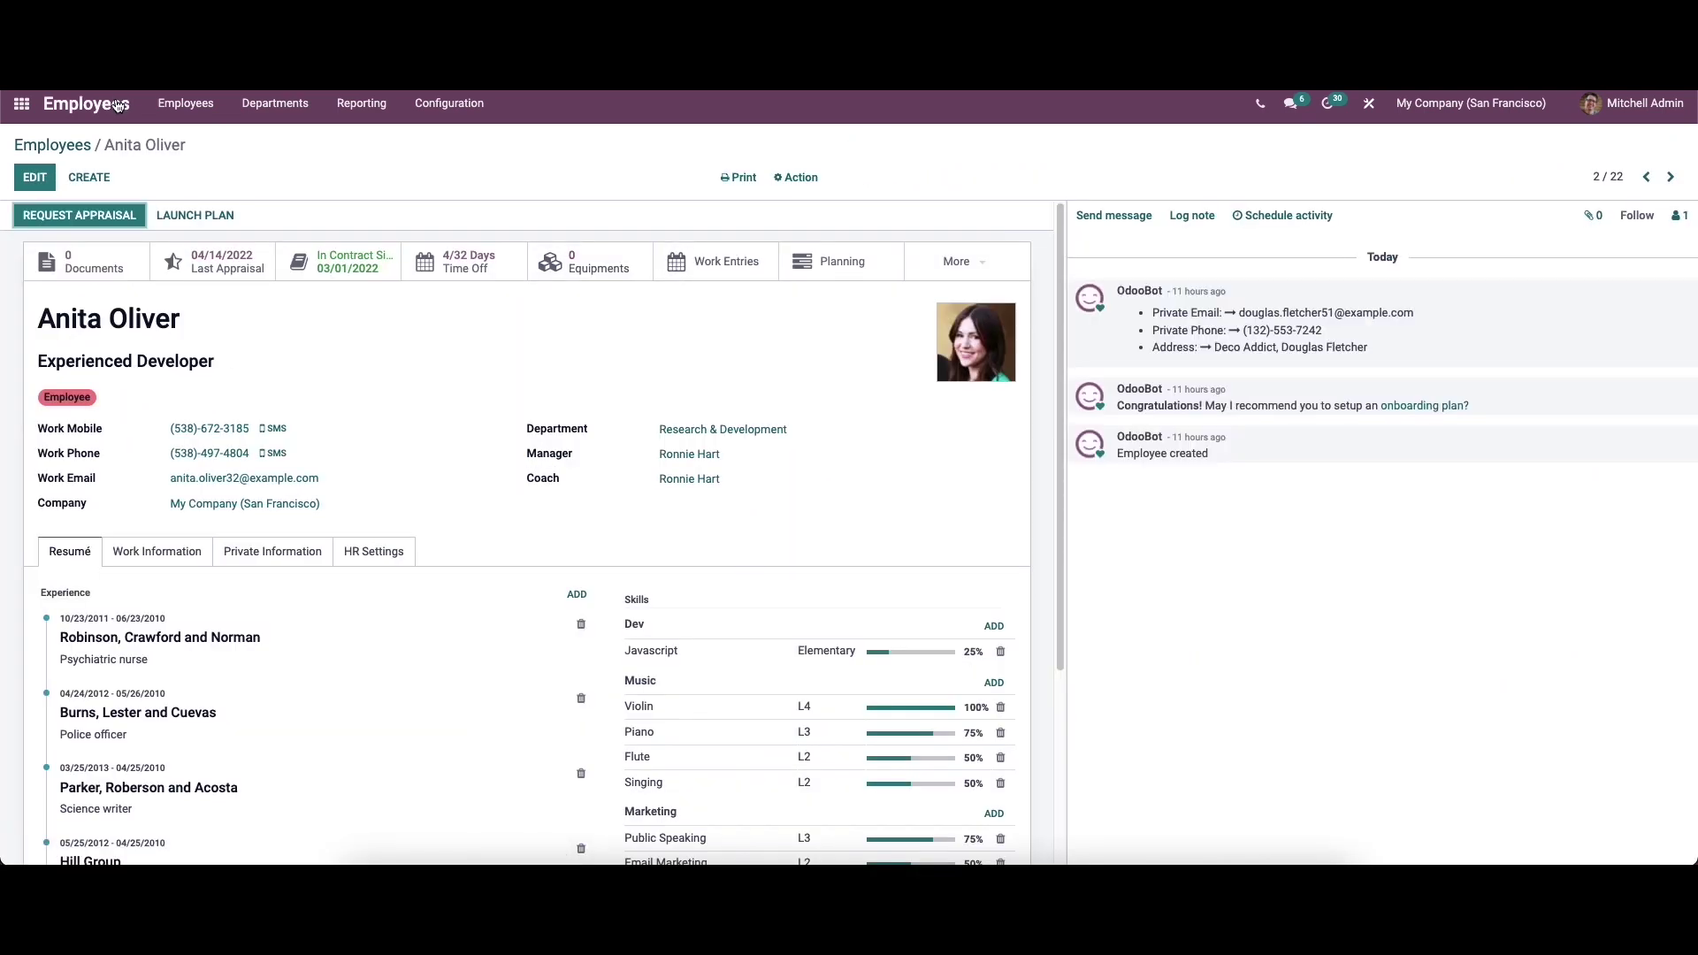
pyautogui.click(38, 179)
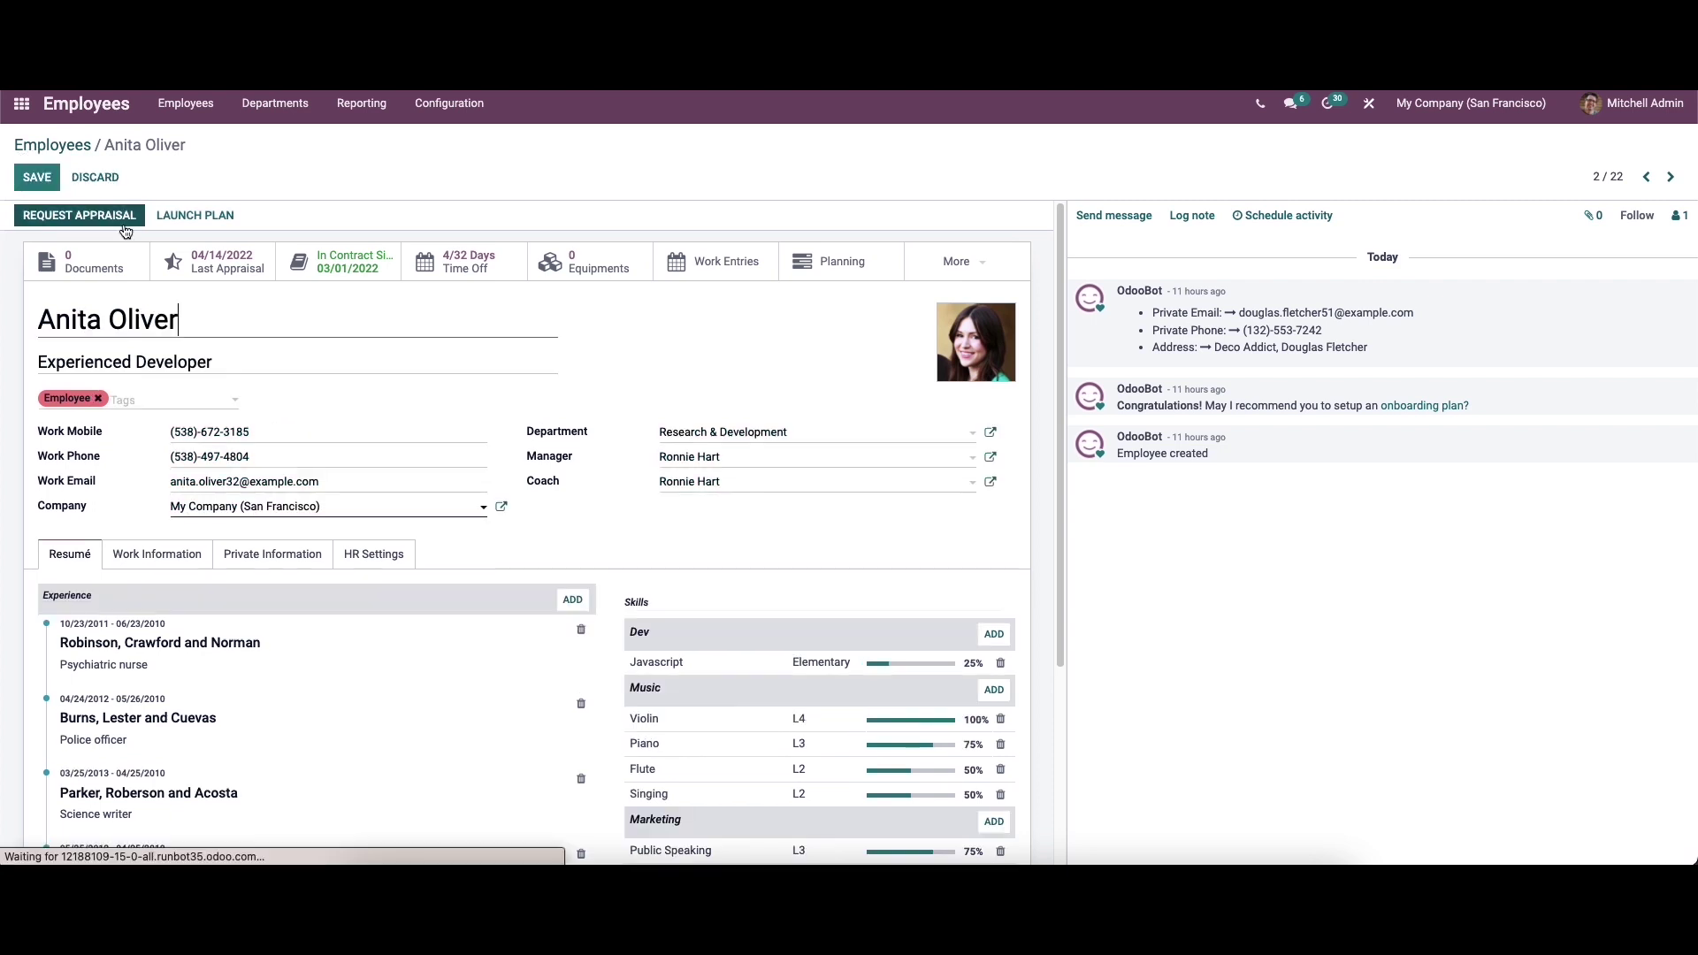
pyautogui.scroll(-3, 207, 382)
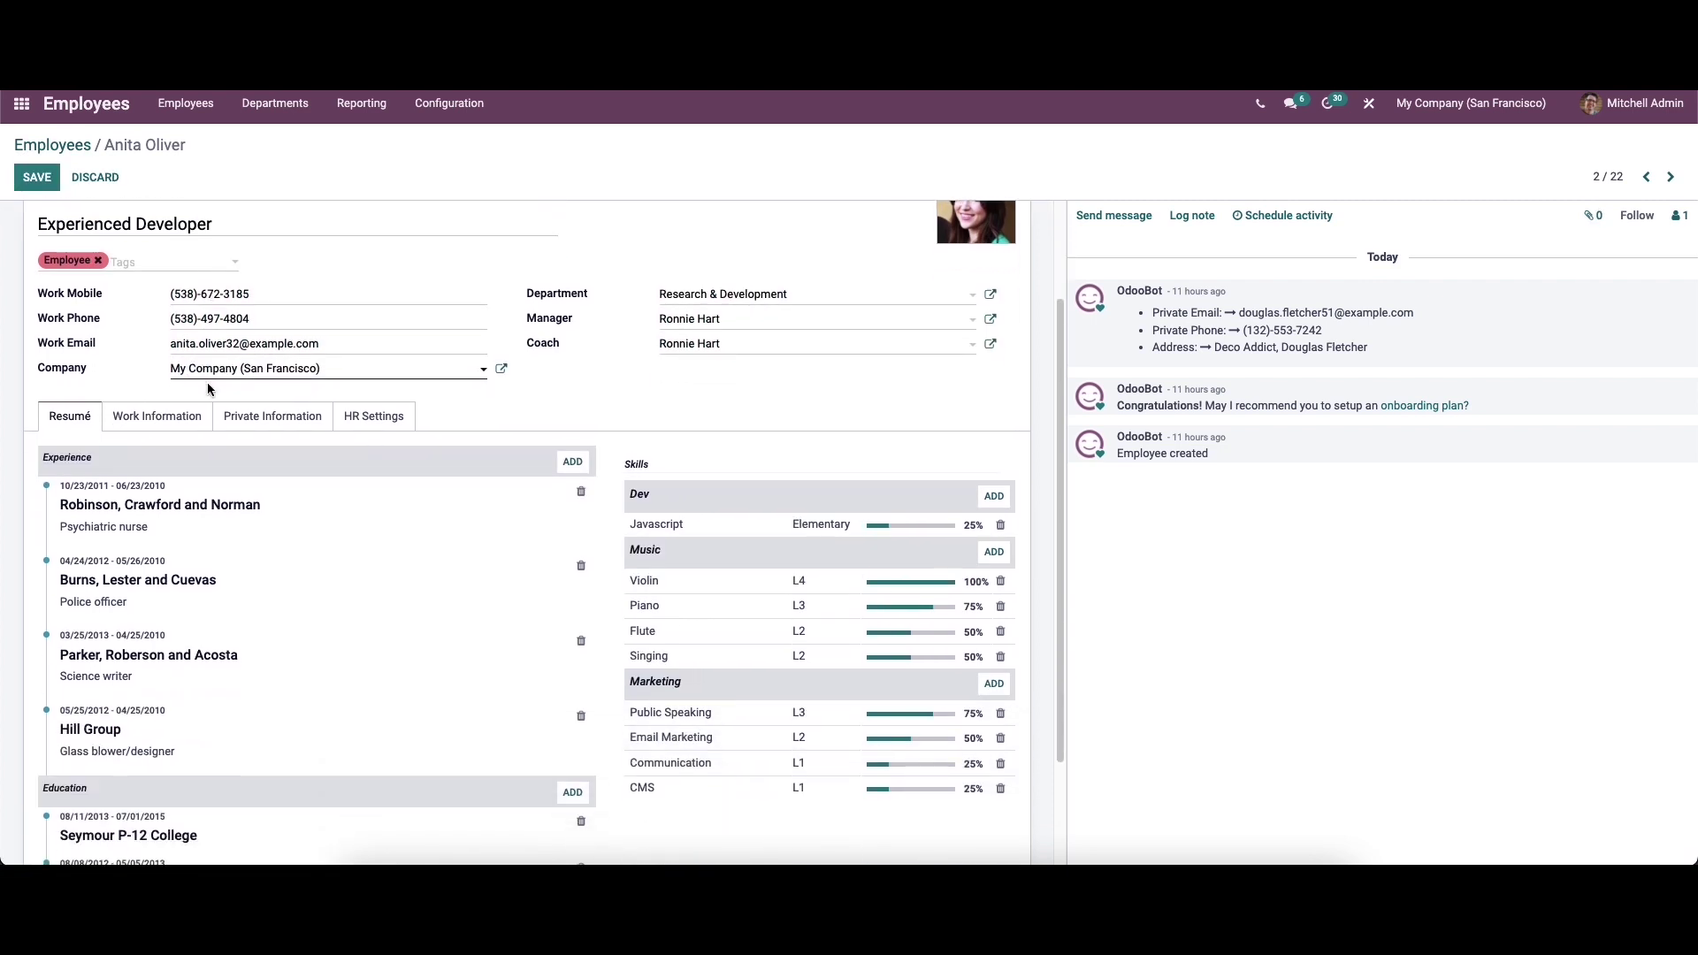
pyautogui.click(385, 418)
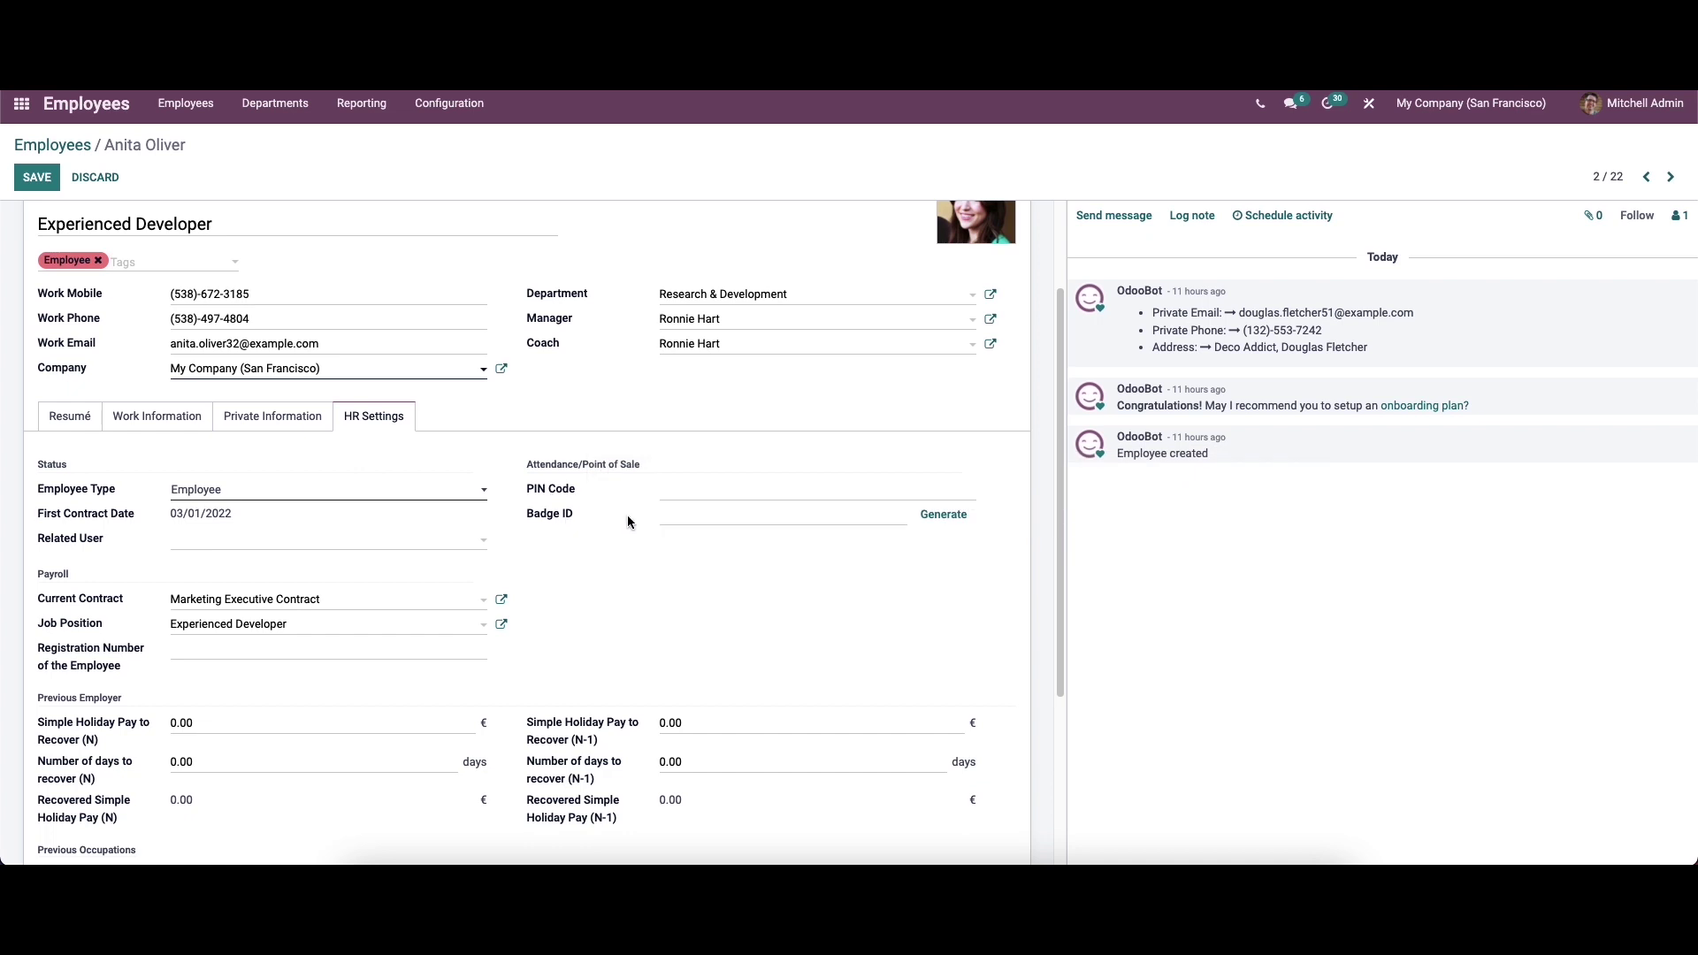
pyautogui.click(694, 486)
pyautogui.write('1111')
pyautogui.click(936, 518)
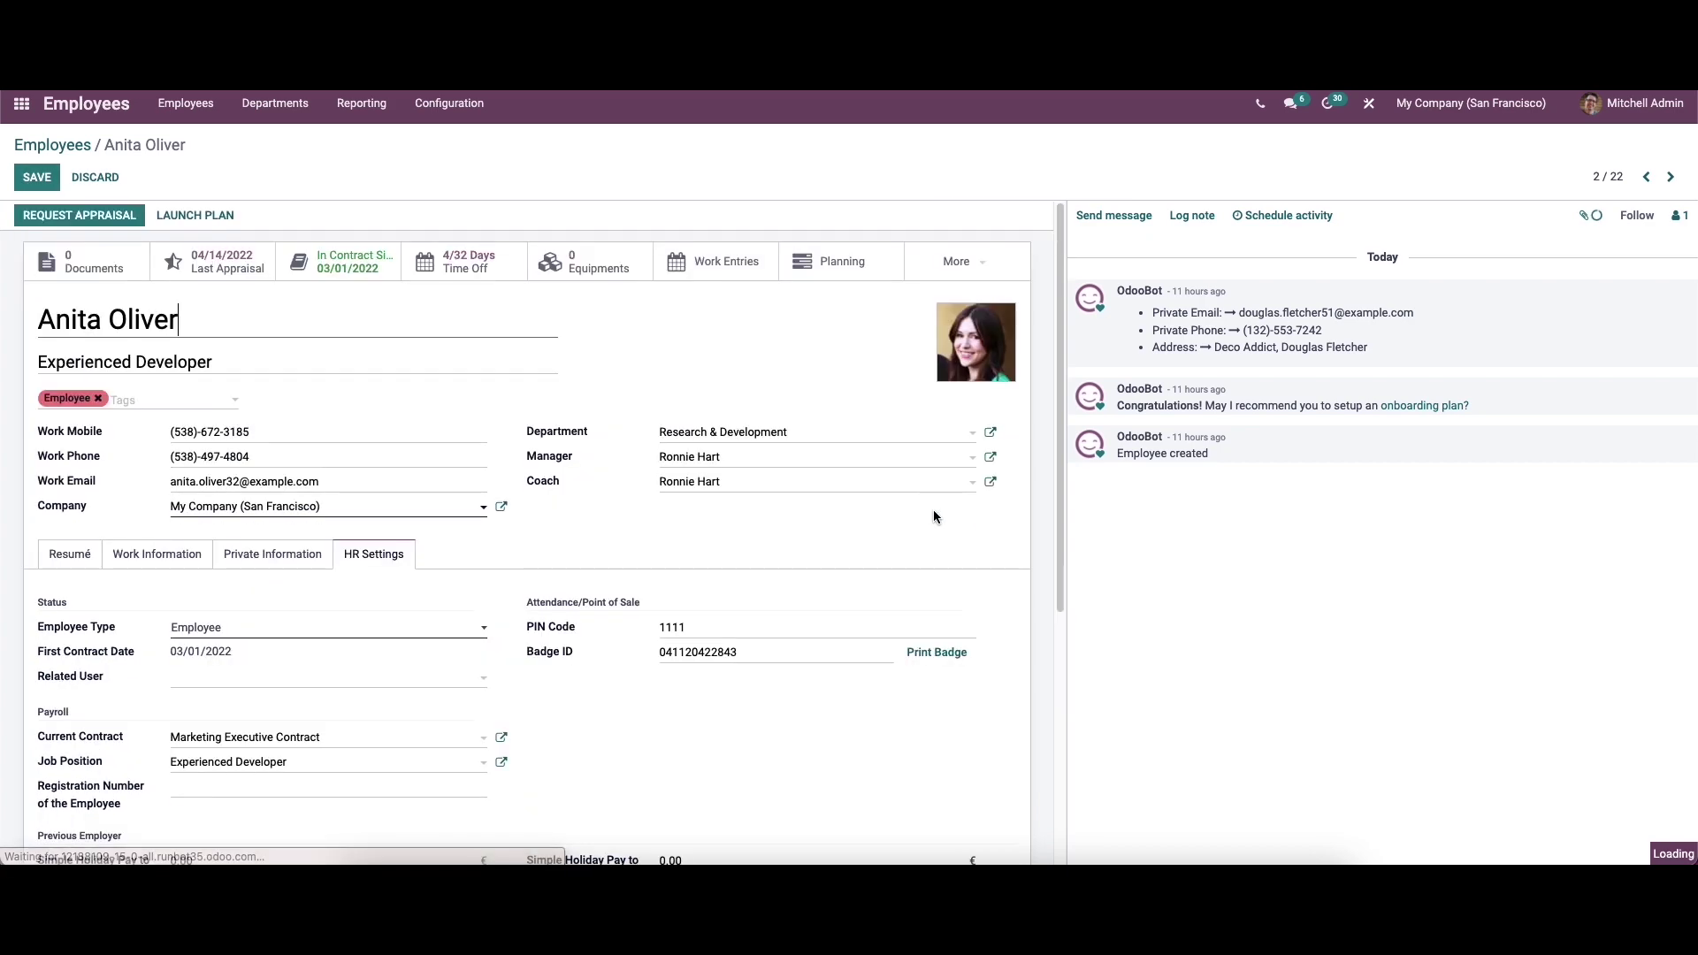
pyautogui.scroll(-3, 863, 579)
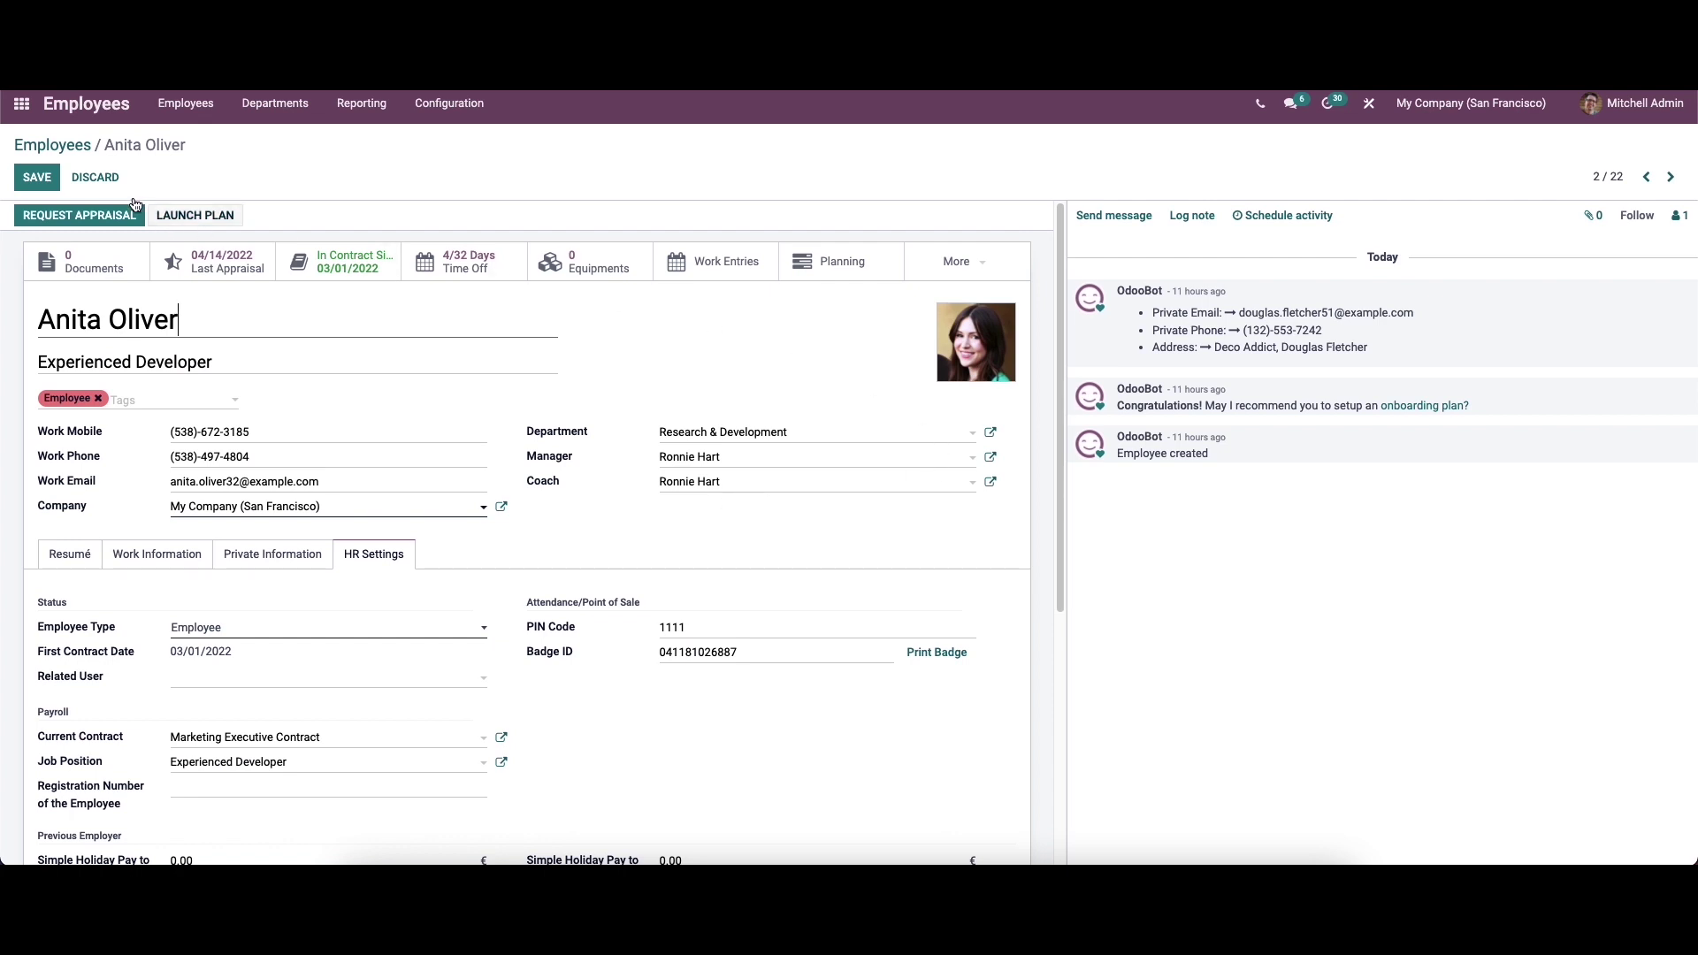
pyautogui.click(39, 178)
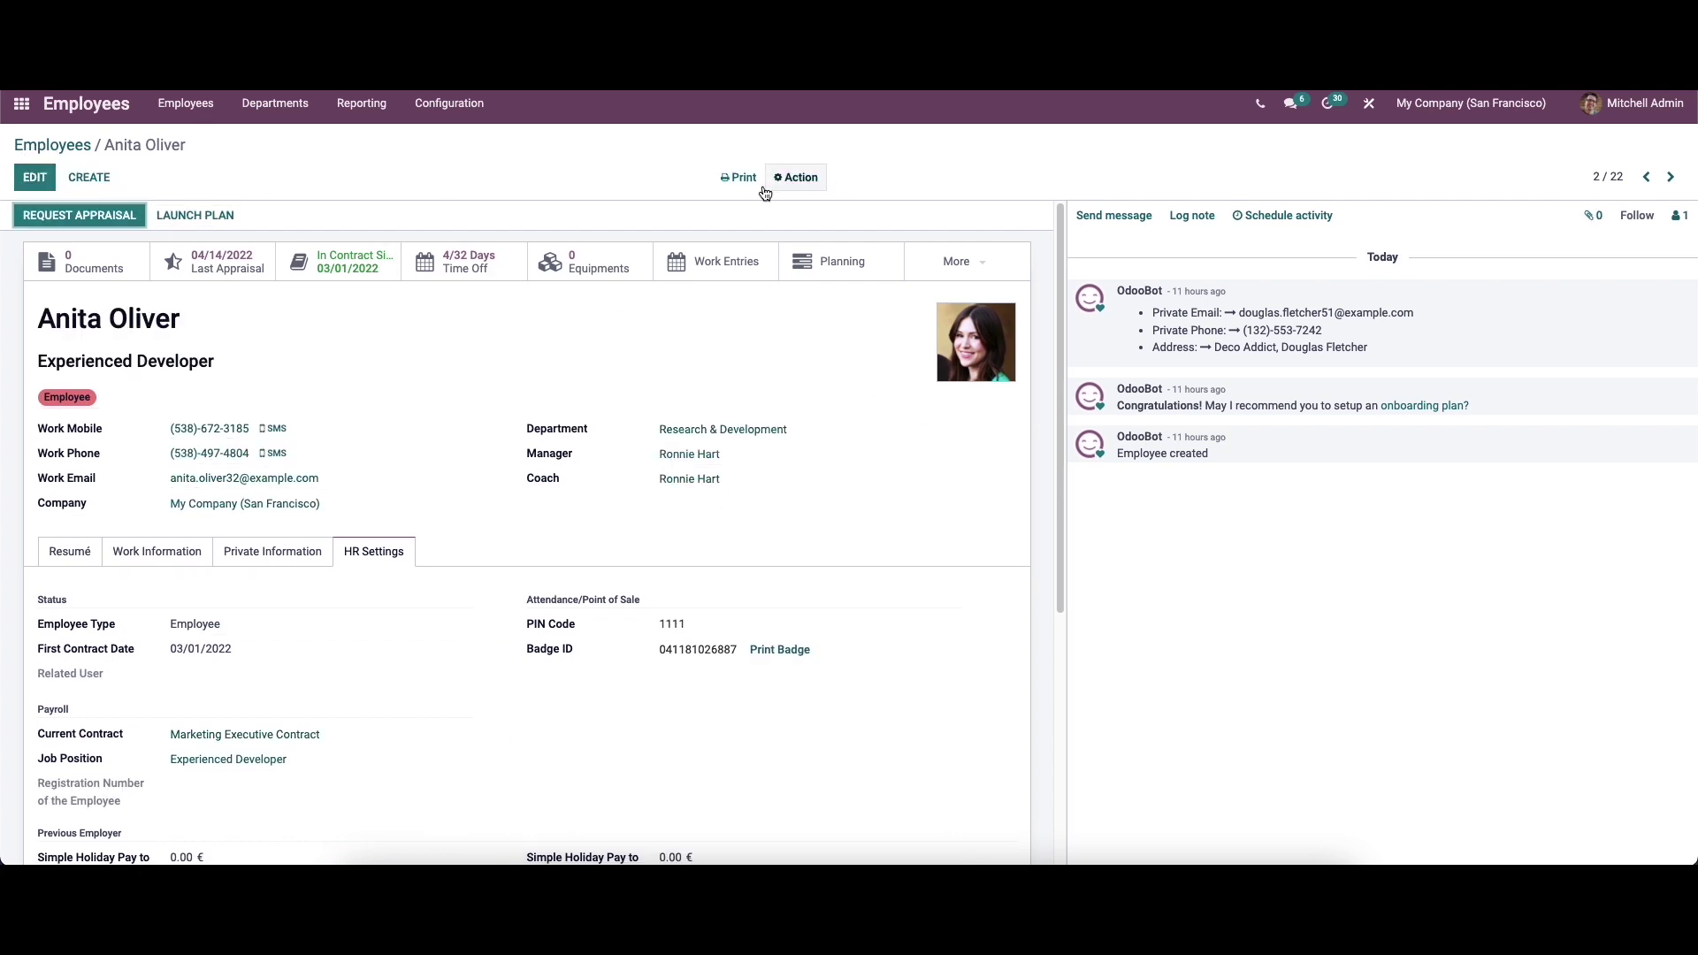
# Step: Print the employee's badge as a PDF from the Print menu
pyautogui.click(737, 177)
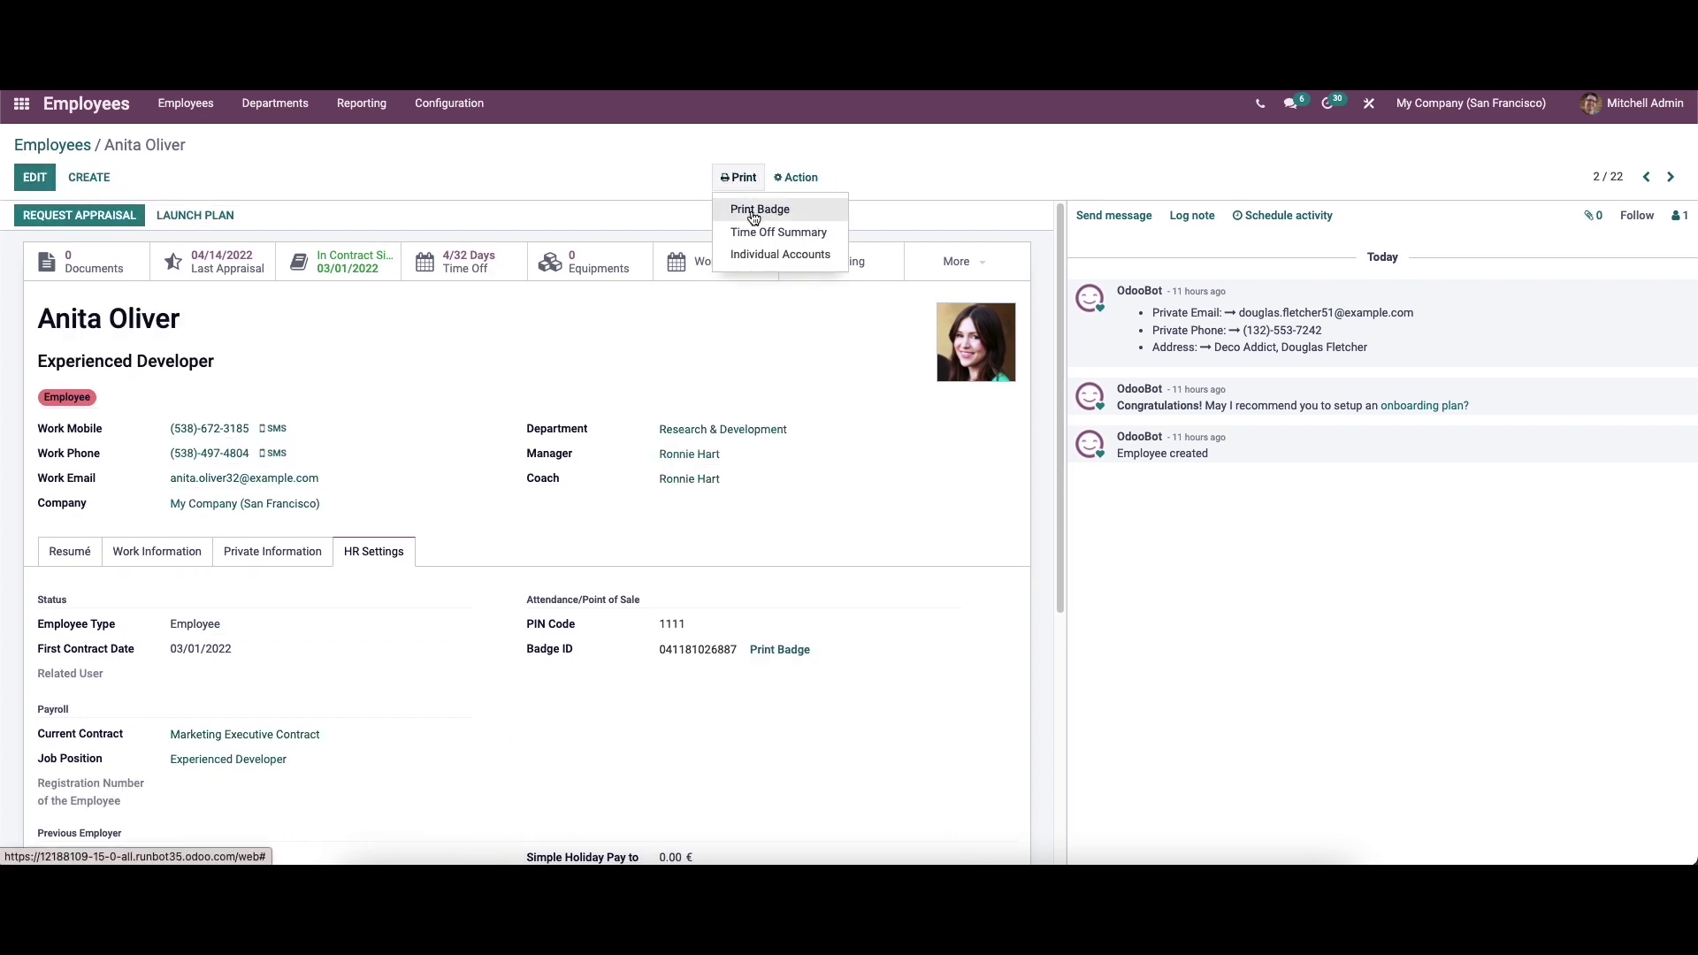
pyautogui.click(754, 213)
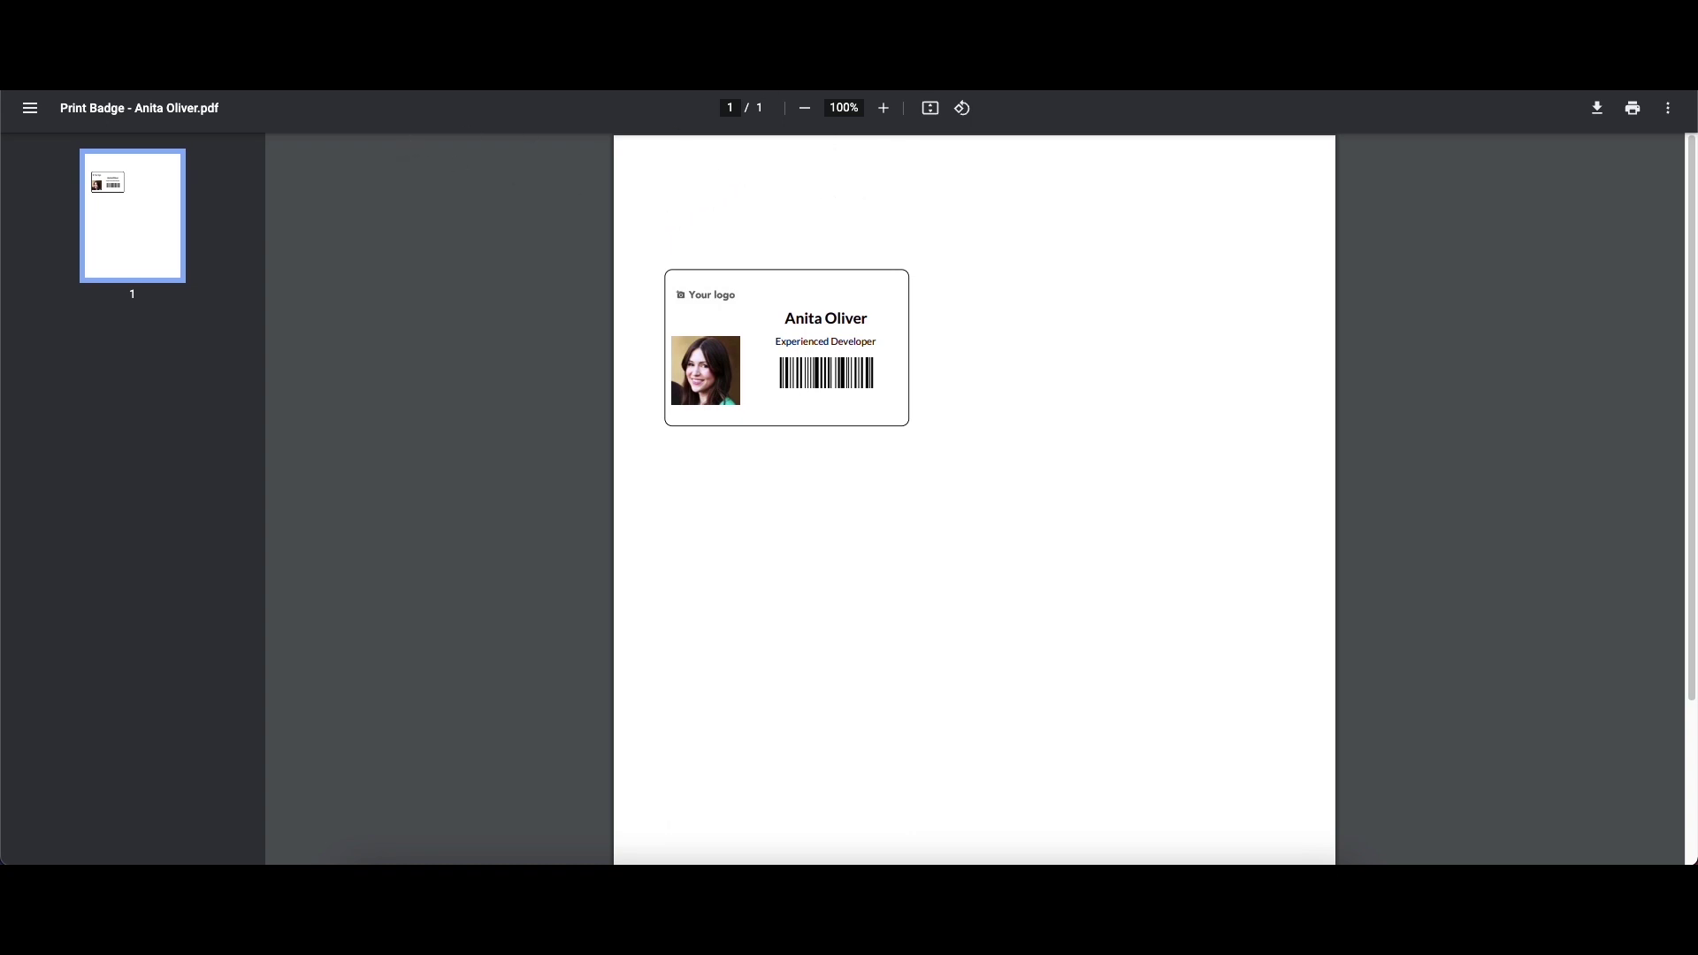
# Step: Close the badge PDF, reopen Attendances from the home menu, and start Kiosk Mode
pyautogui.hotkey('ctrl', 'w')
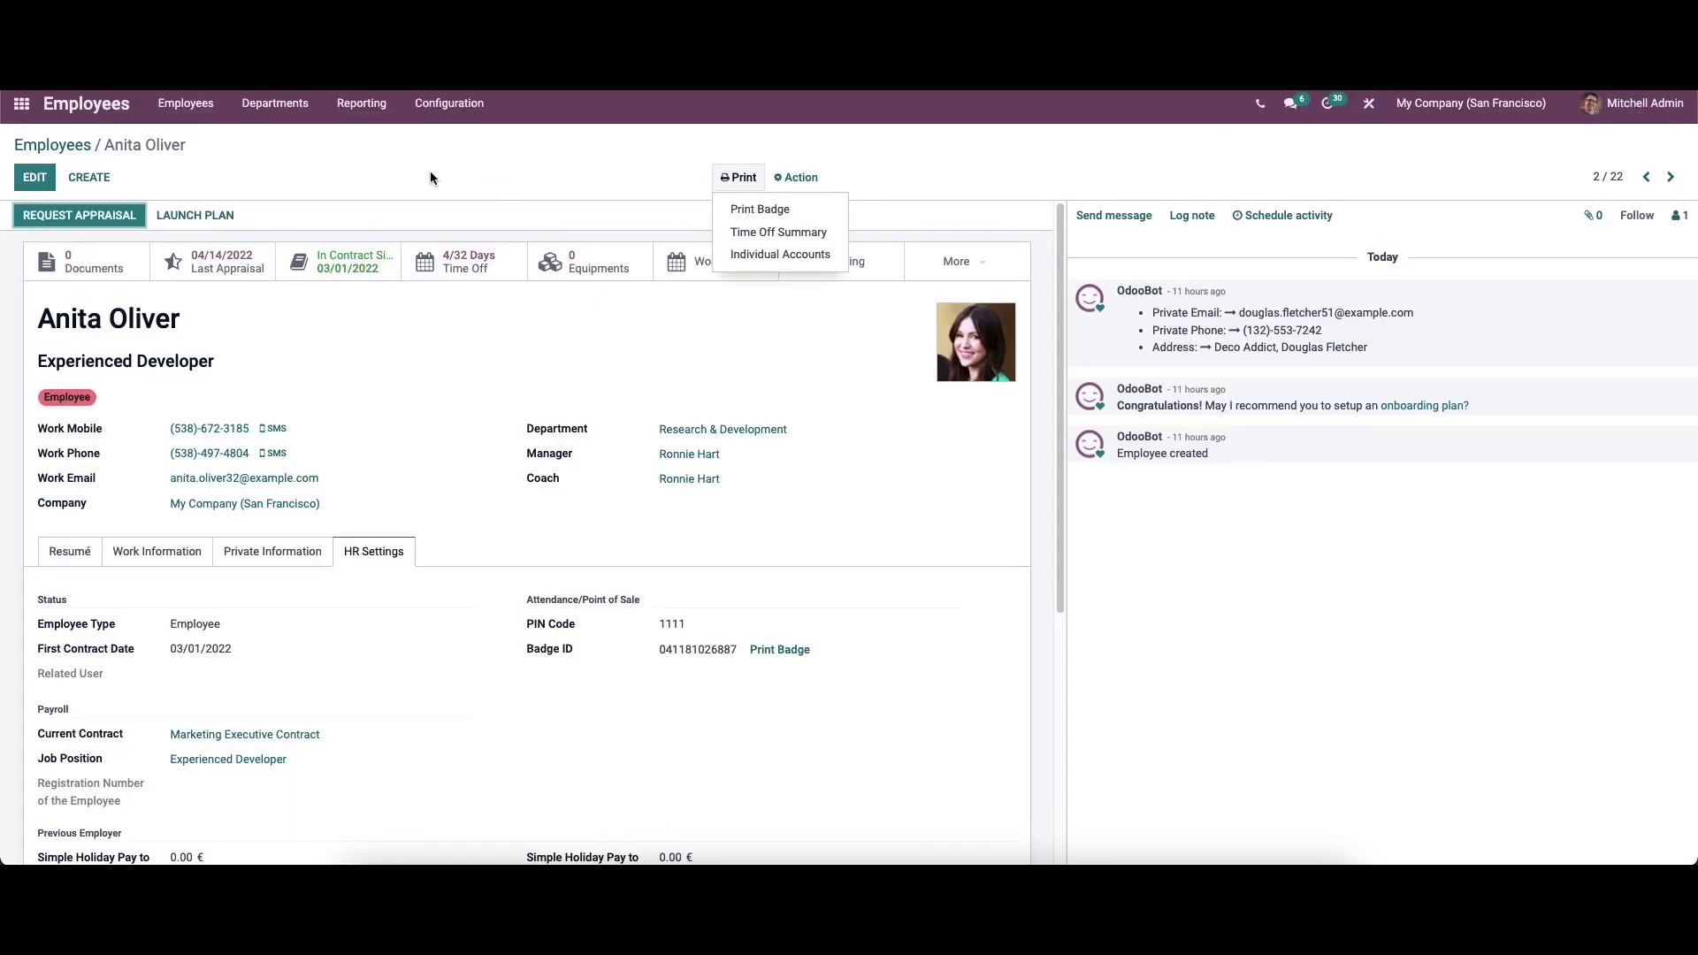
pyautogui.click(21, 103)
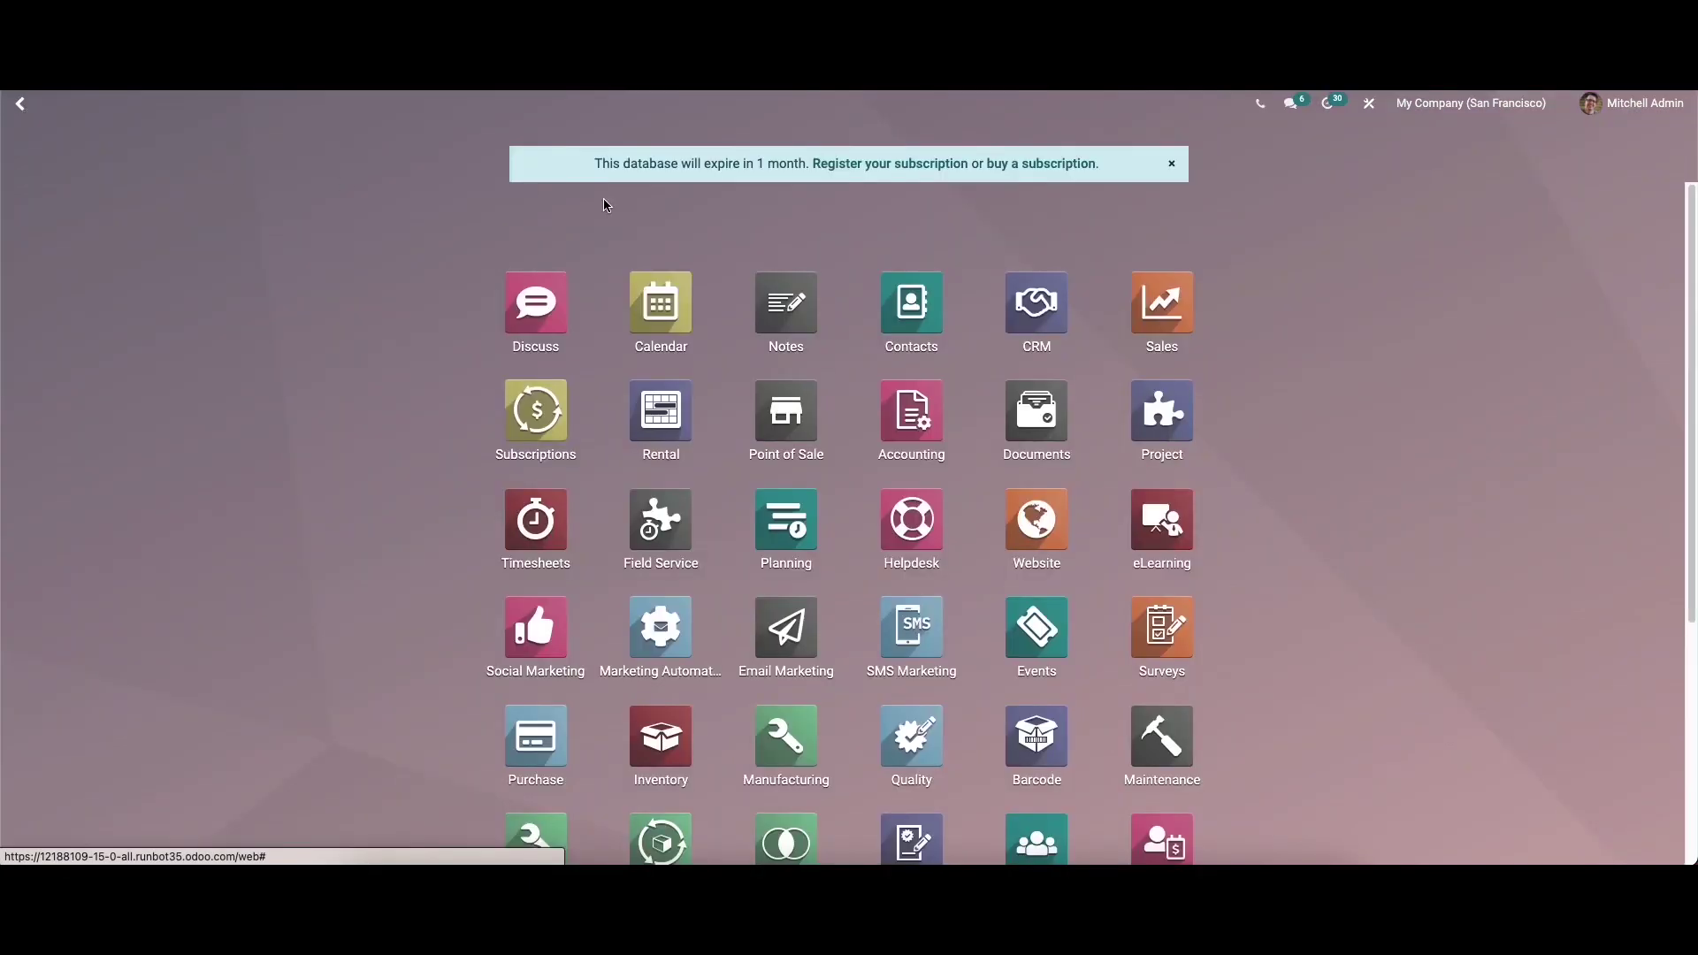
pyautogui.write('qatt')
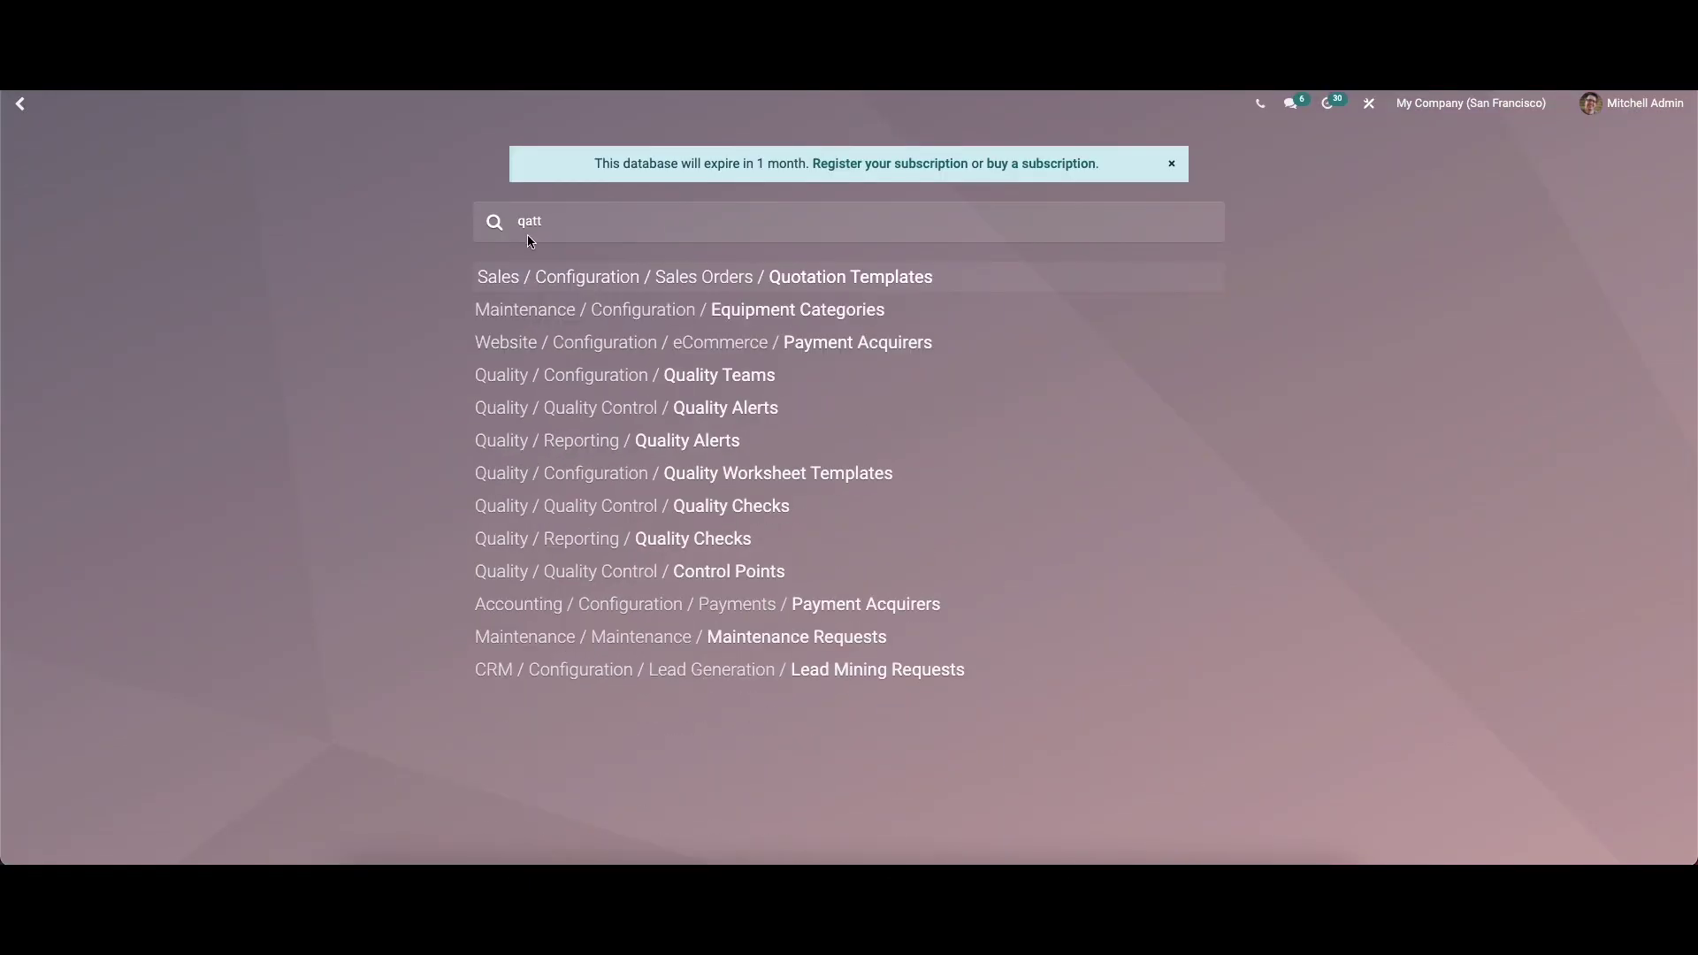
pyautogui.press('BackSpace')
pyautogui.press('BackSpace')
pyautogui.press('BackSpace')
pyautogui.press('BackSpace')
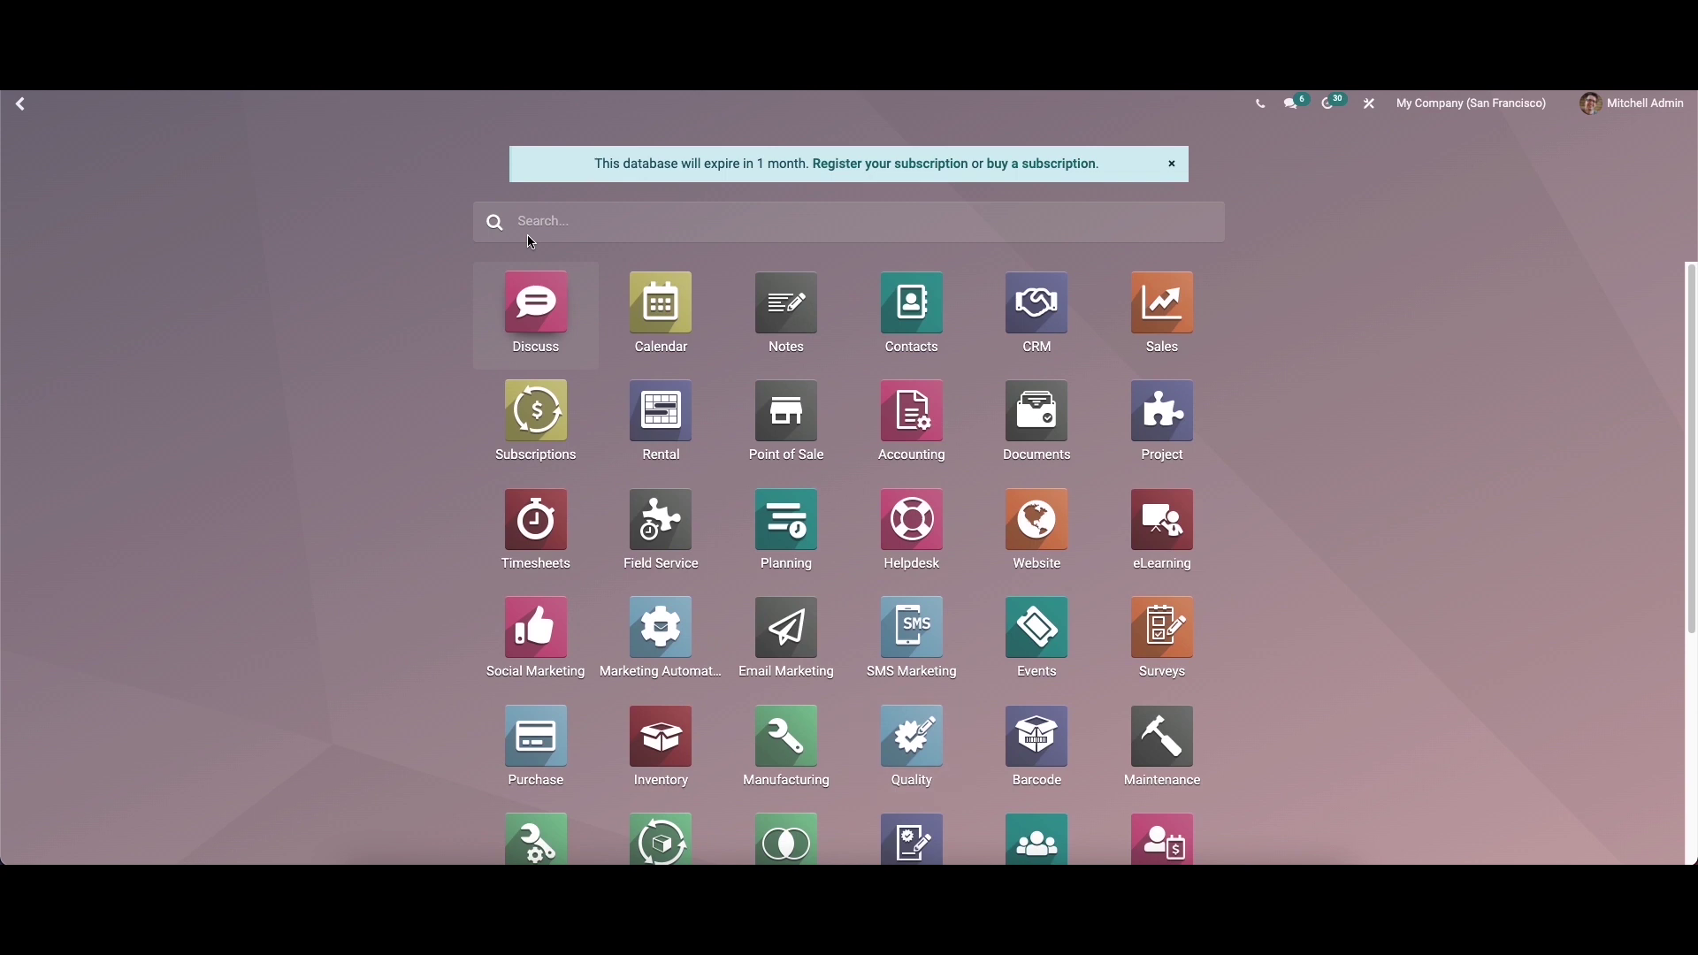
pyautogui.write('at')
pyautogui.click(520, 299)
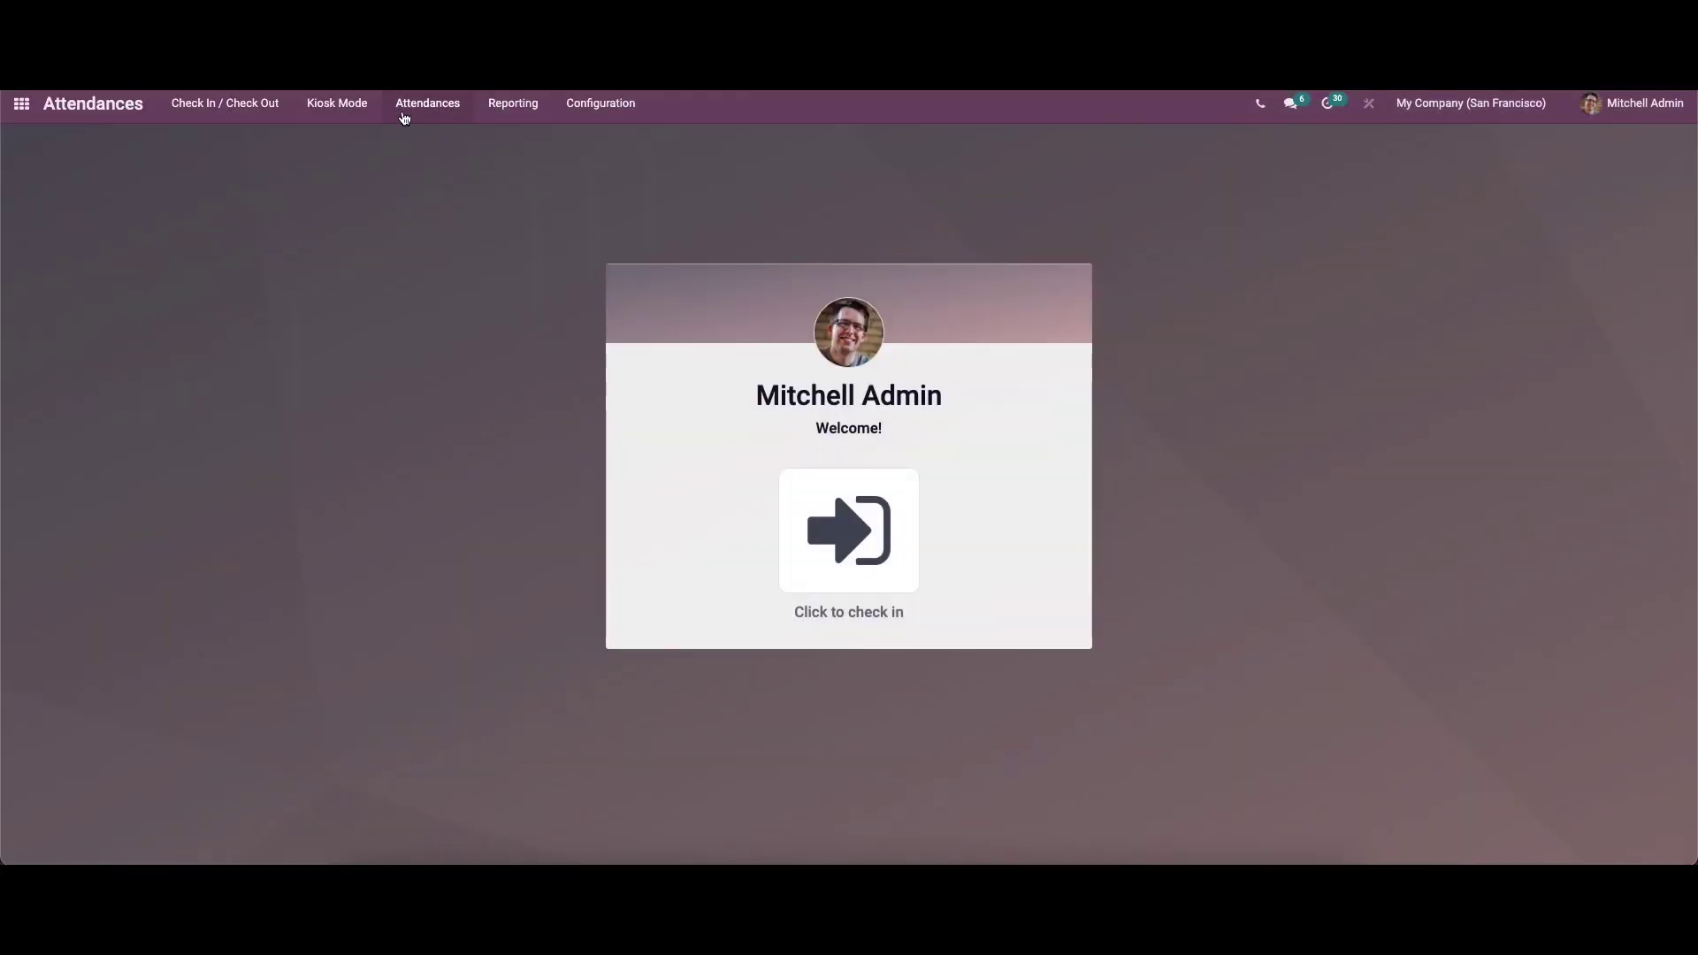
pyautogui.click(347, 104)
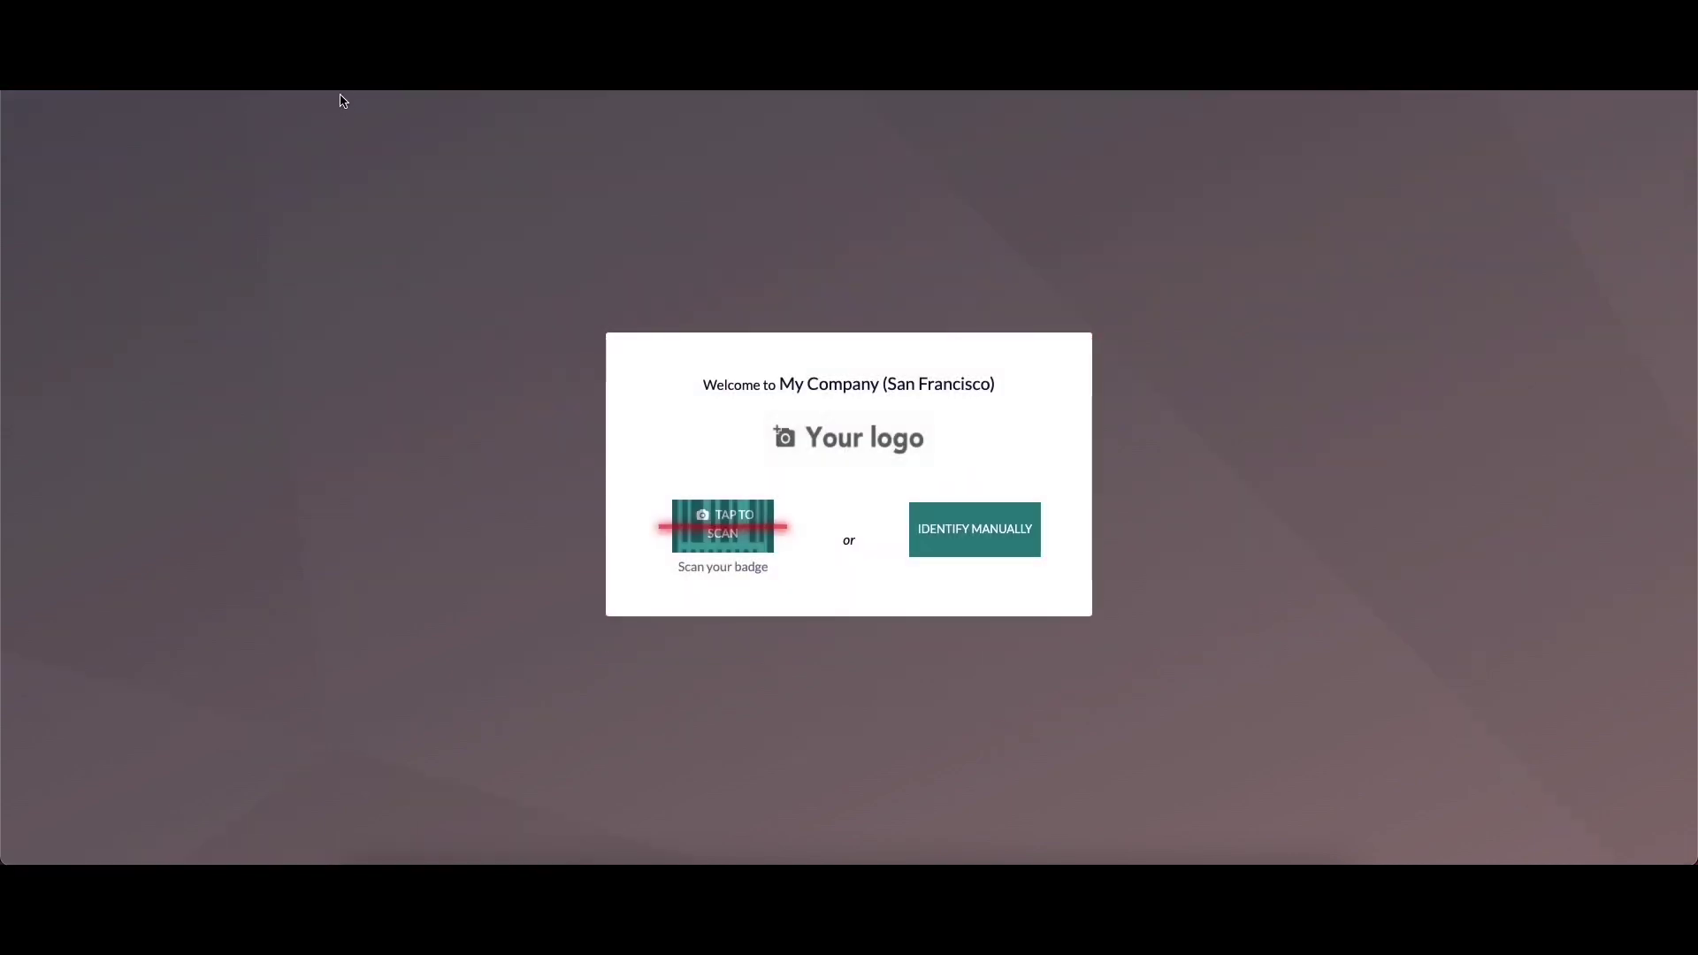
pyautogui.click(970, 524)
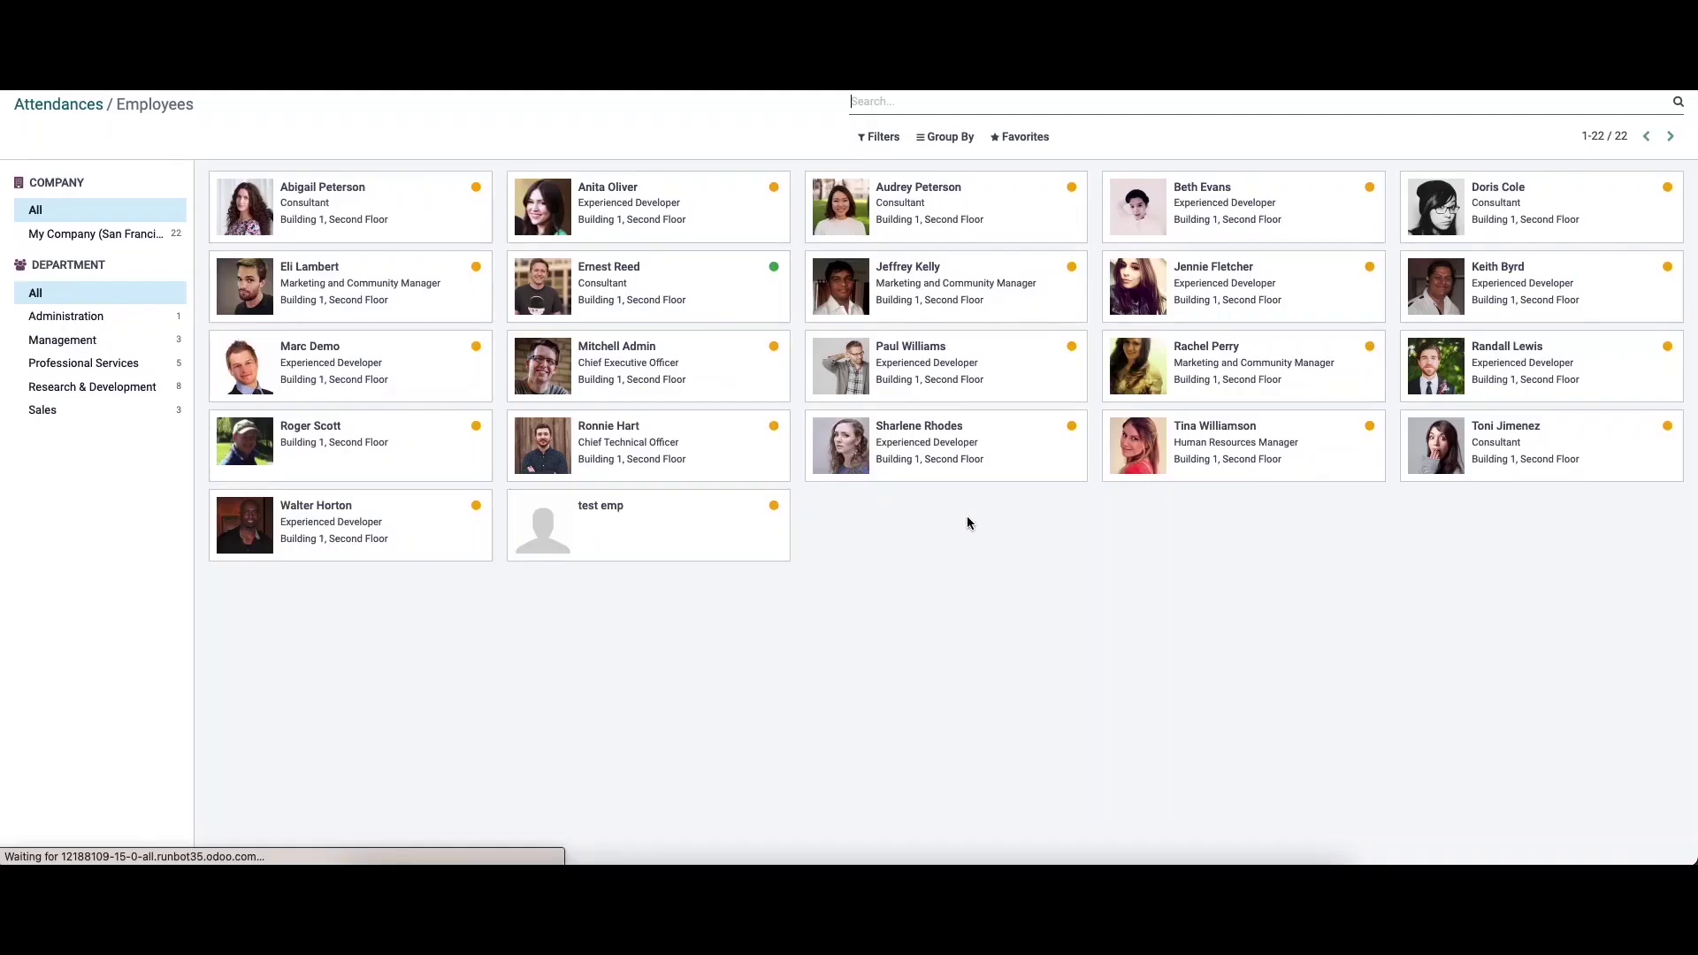
pyautogui.click(678, 220)
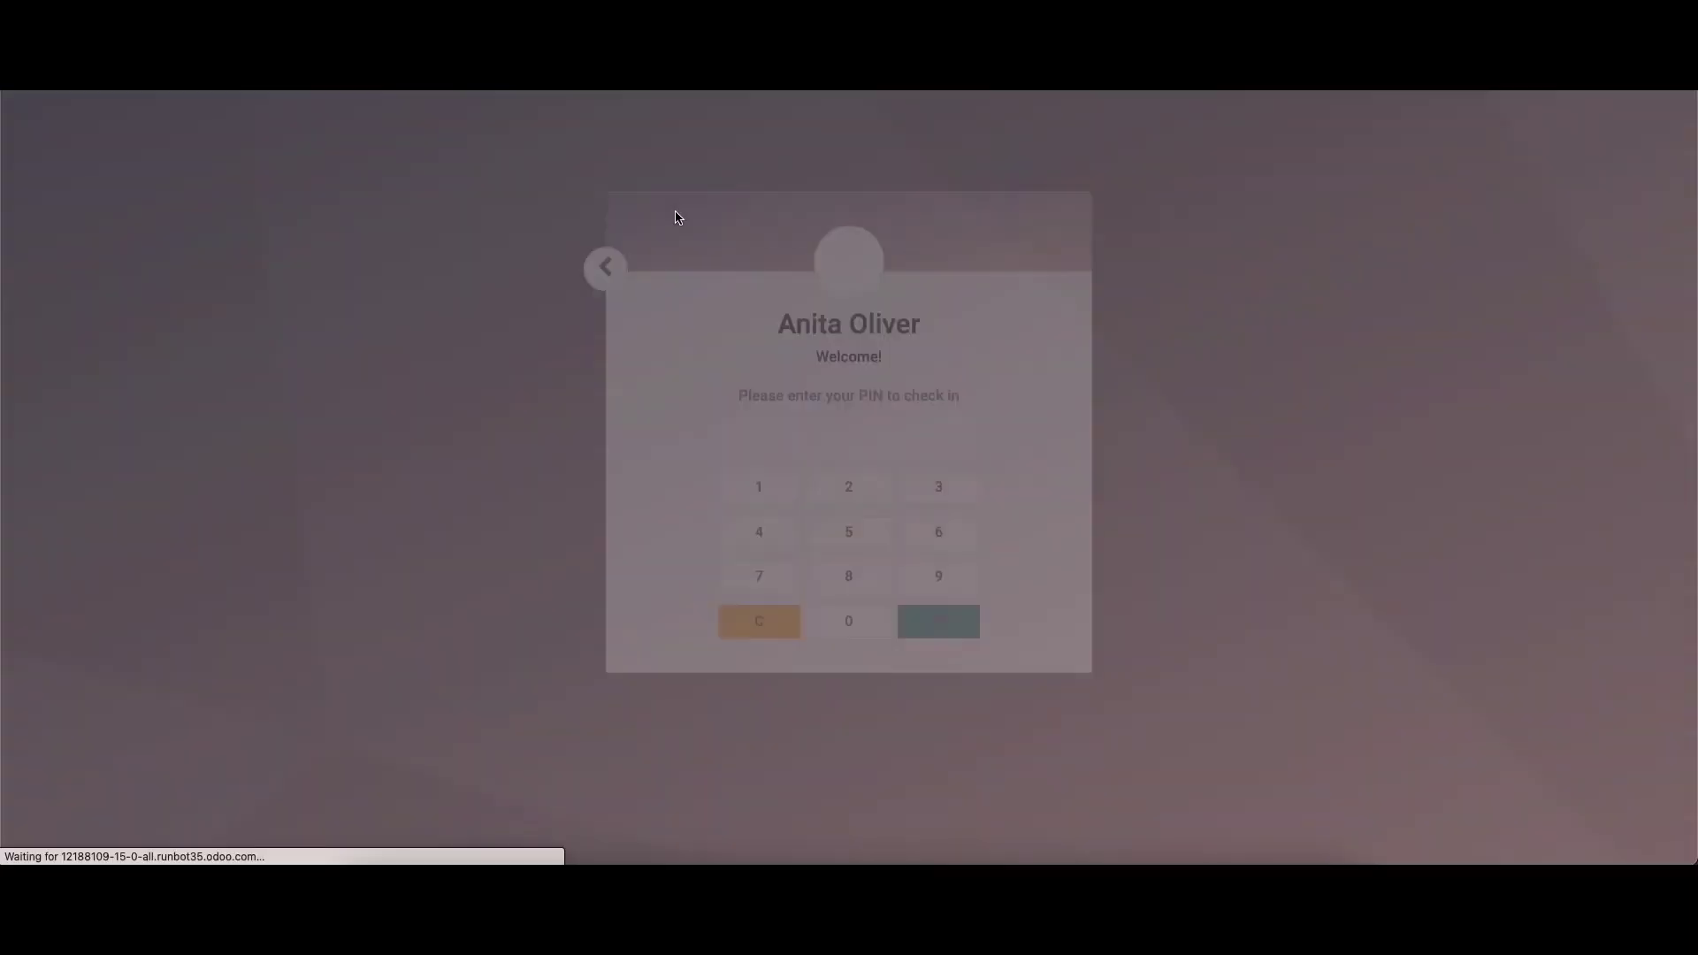
pyautogui.click(760, 497)
pyautogui.click(760, 497)
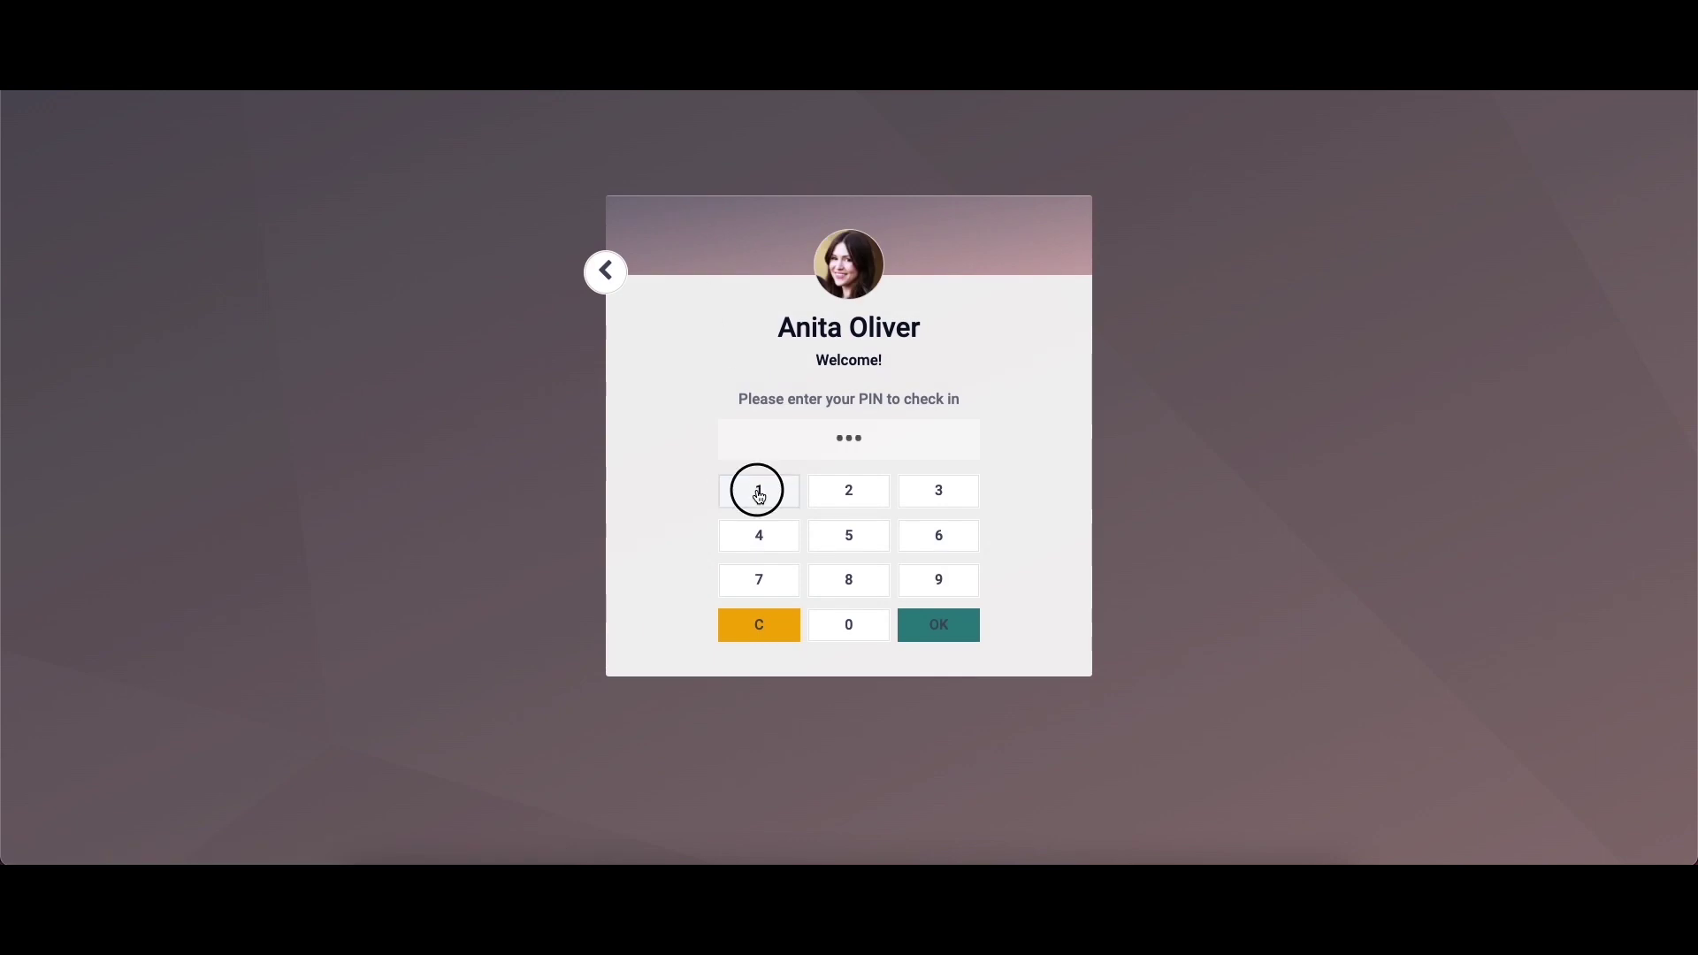
pyautogui.click(760, 498)
pyautogui.click(951, 626)
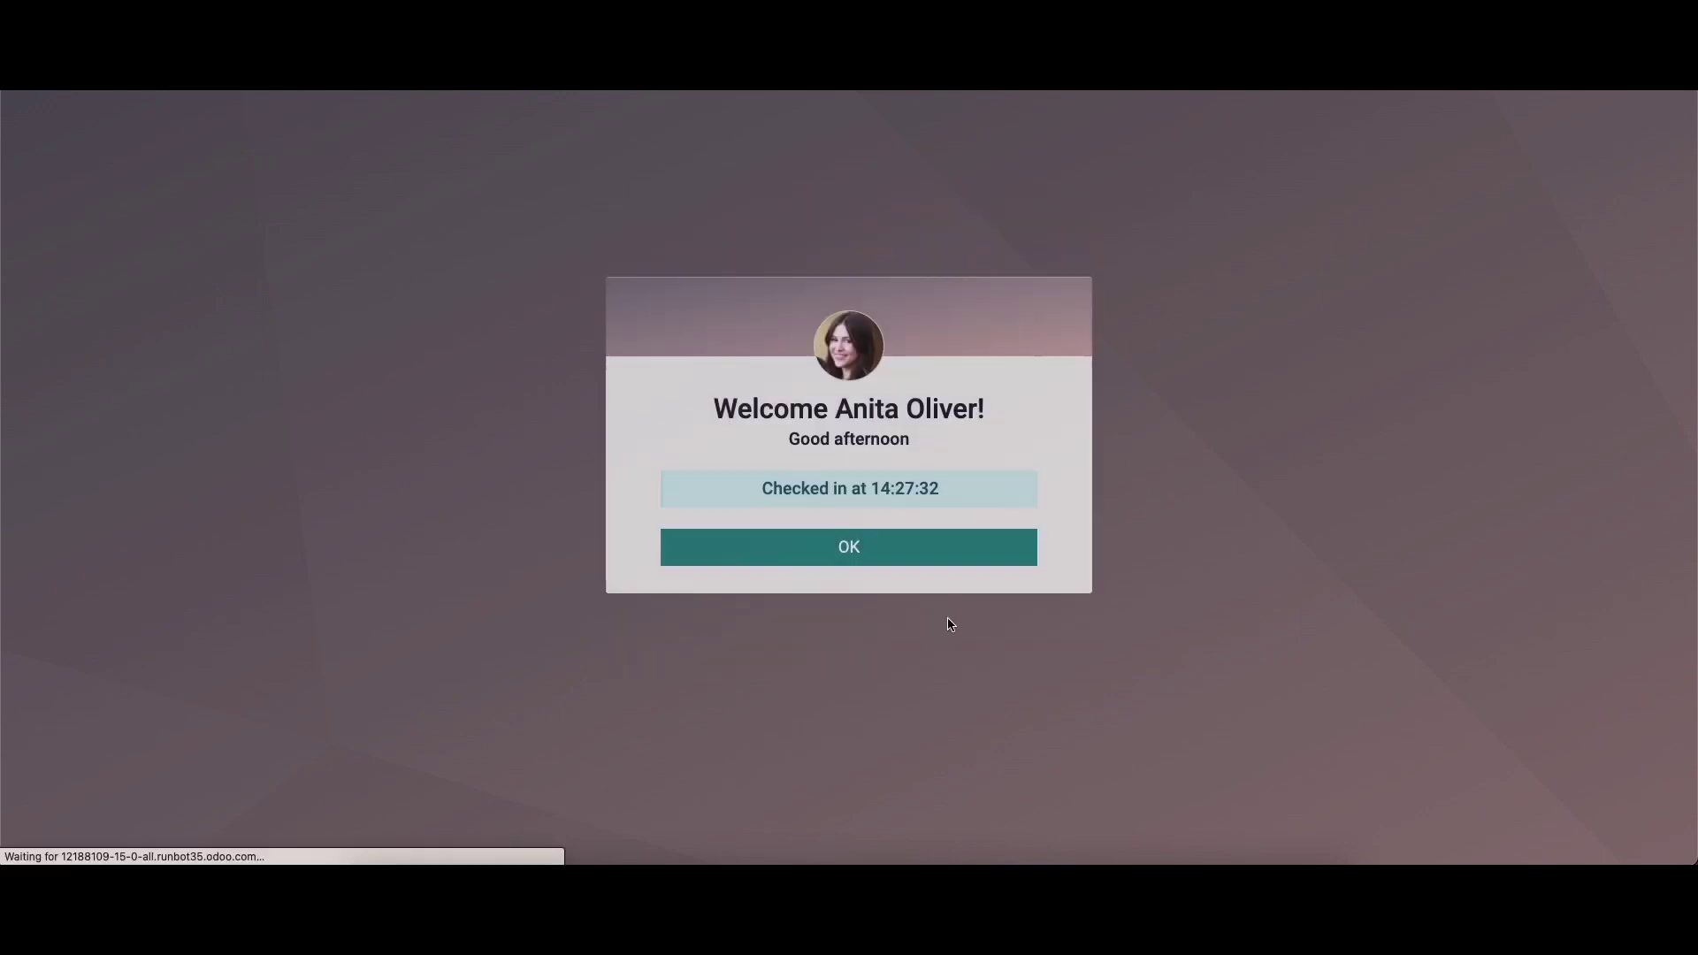
pyautogui.click(911, 561)
# Step: Reopen the kiosk's manual employee list, then navigate back out of the kiosk
pyautogui.click(959, 534)
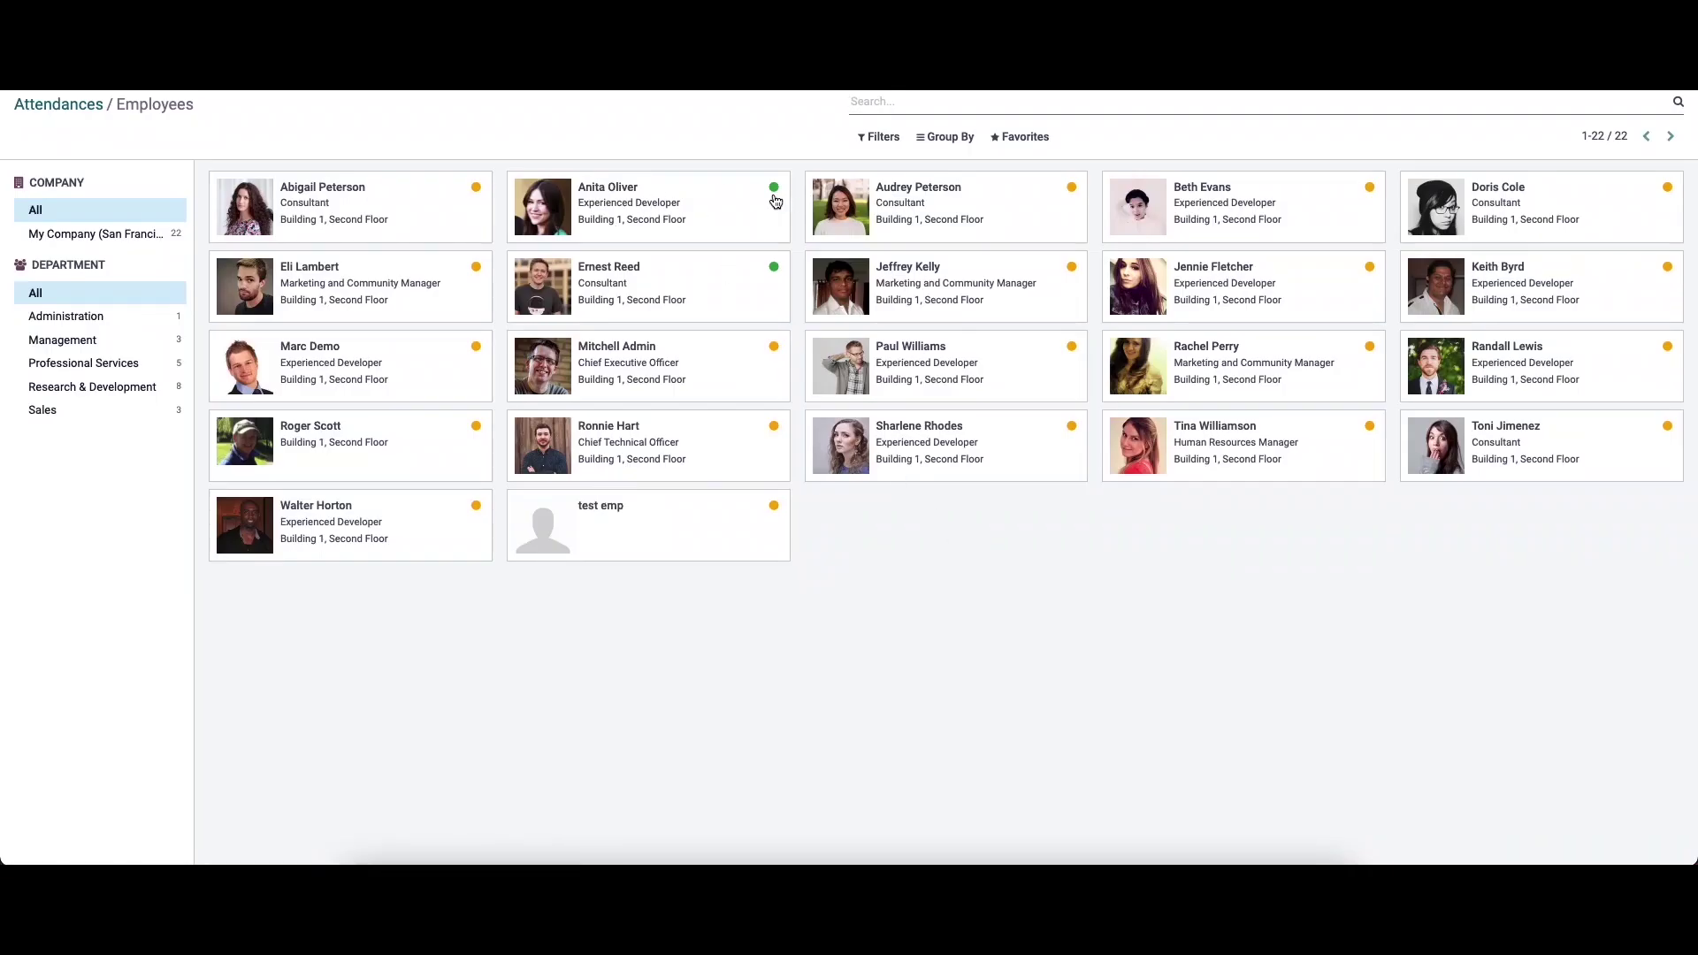
pyautogui.click(60, 104)
pyautogui.click(974, 527)
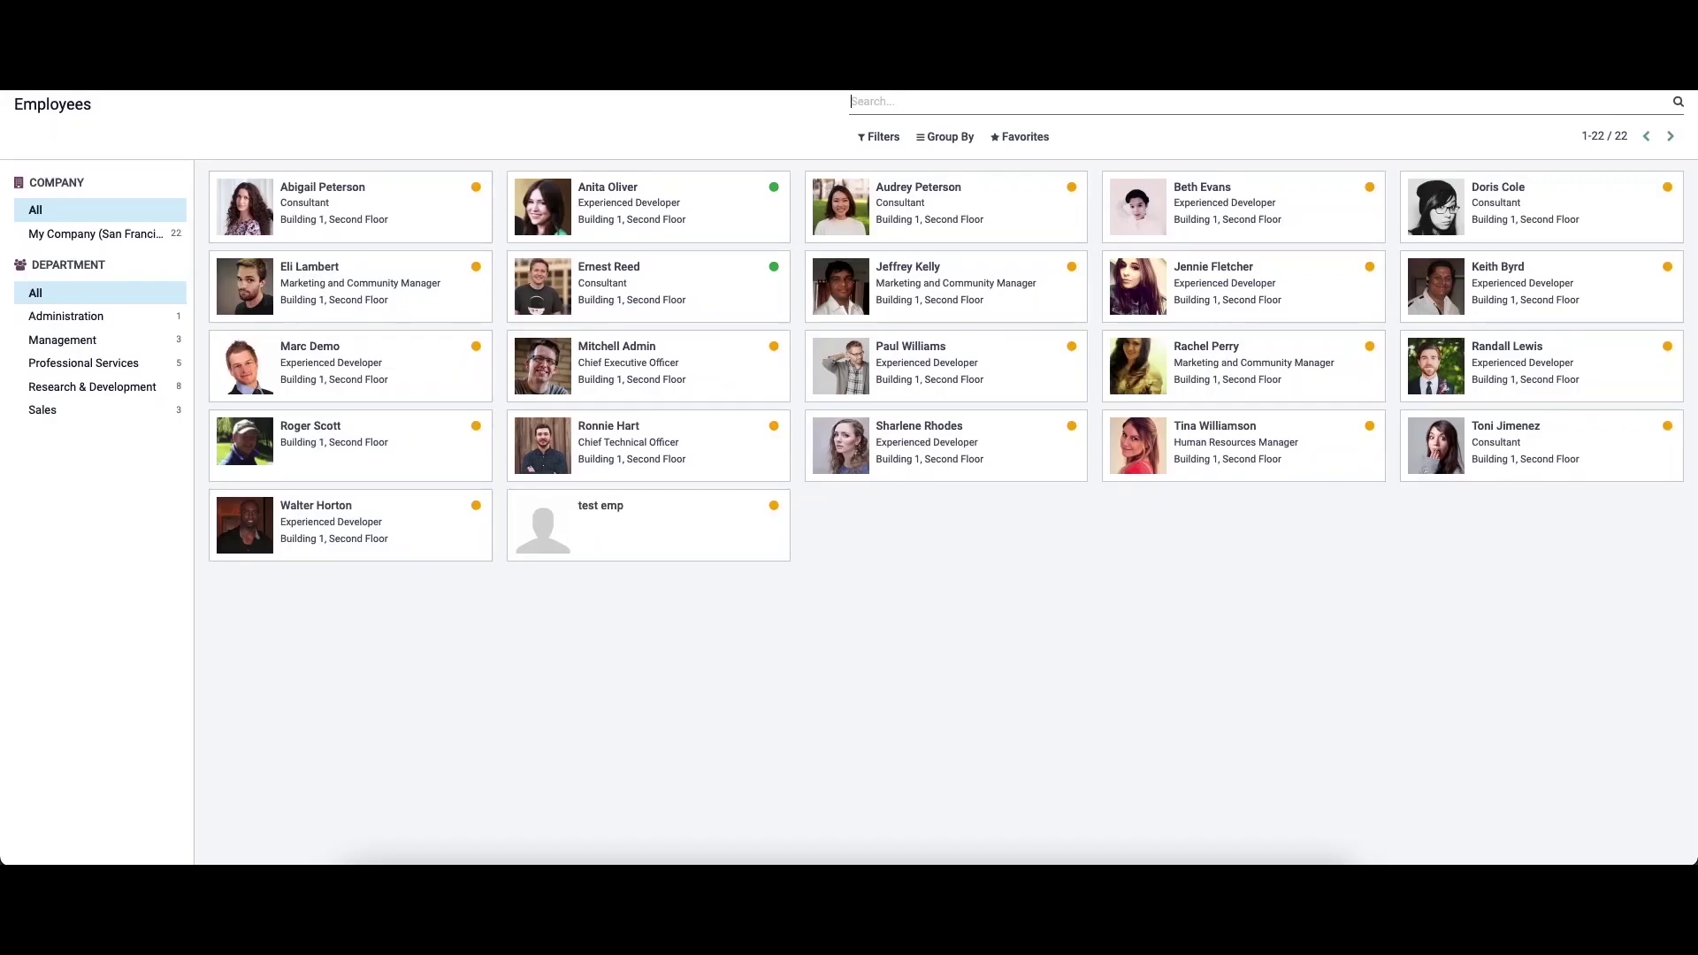
pyautogui.hotkey('alt', 'Left')
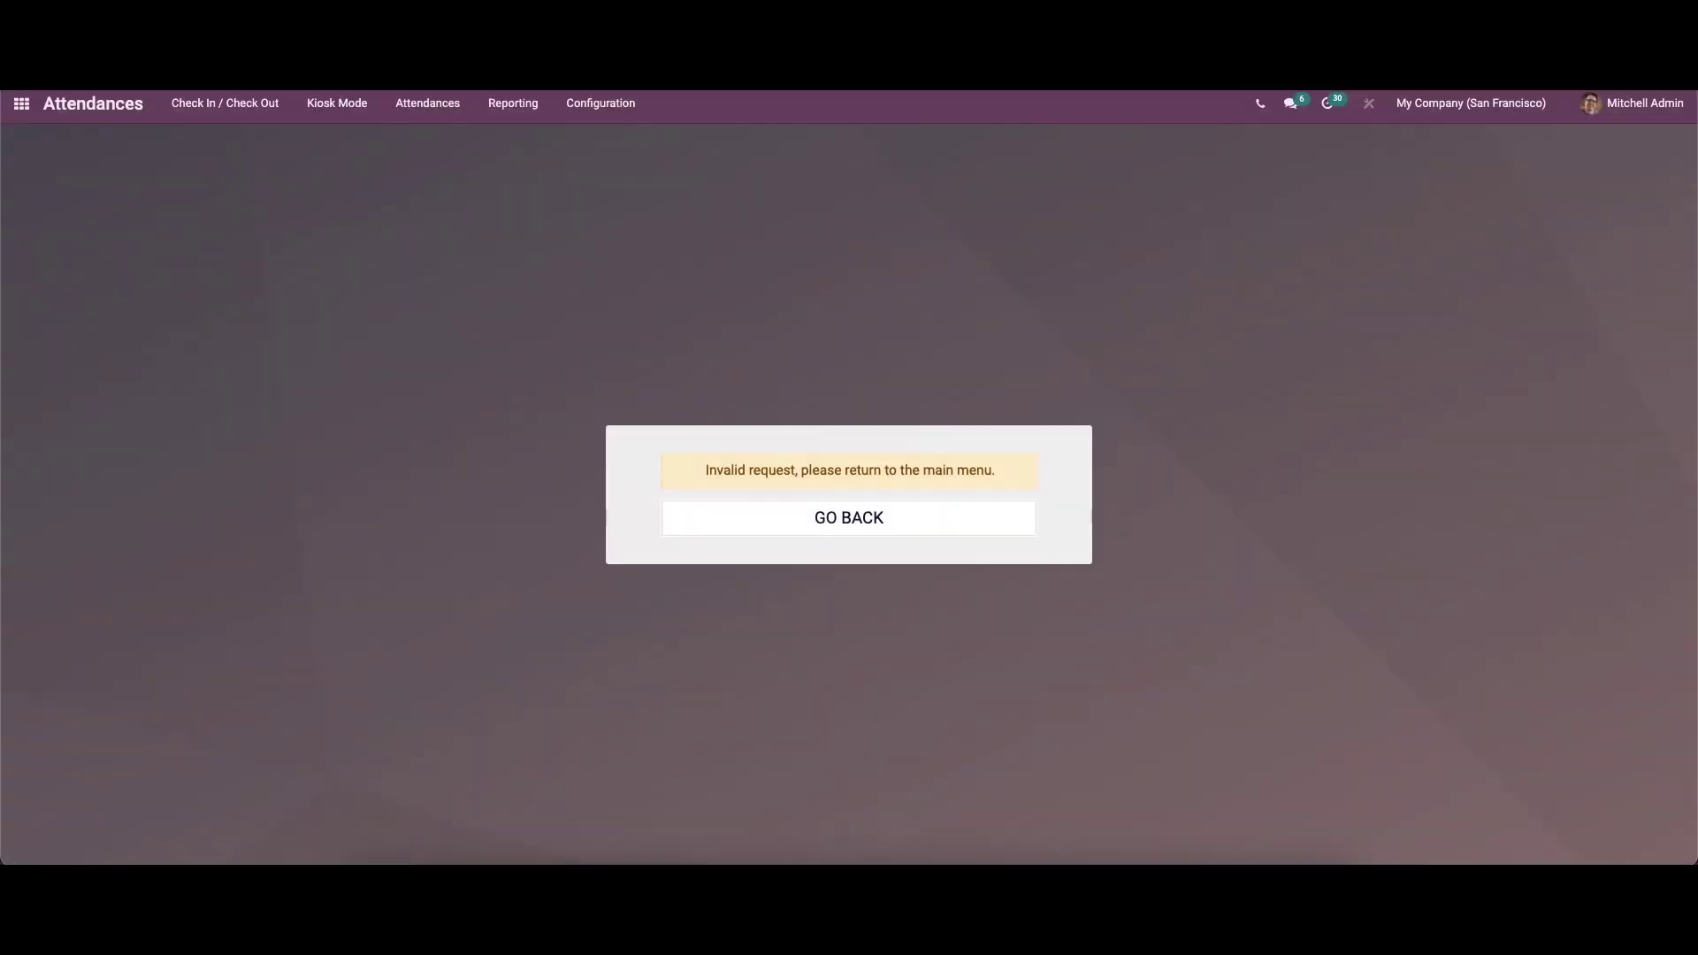
# Step: Open the attendance records list, start a new row, and discard it
pyautogui.click(430, 109)
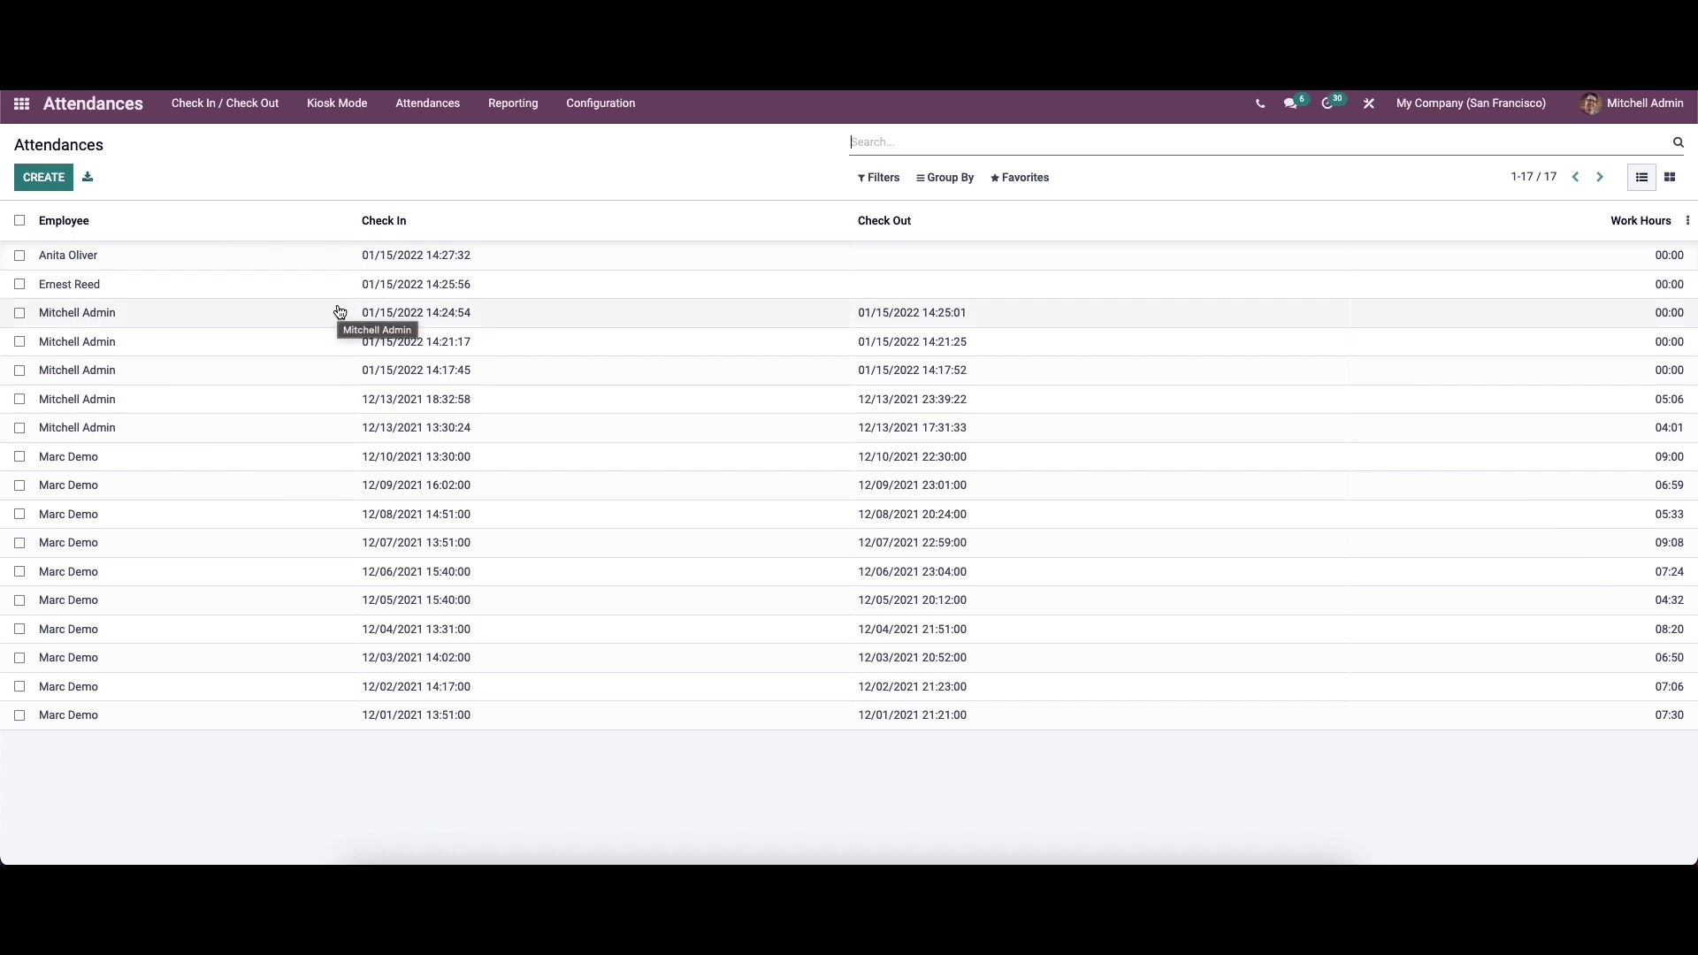
pyautogui.click(46, 177)
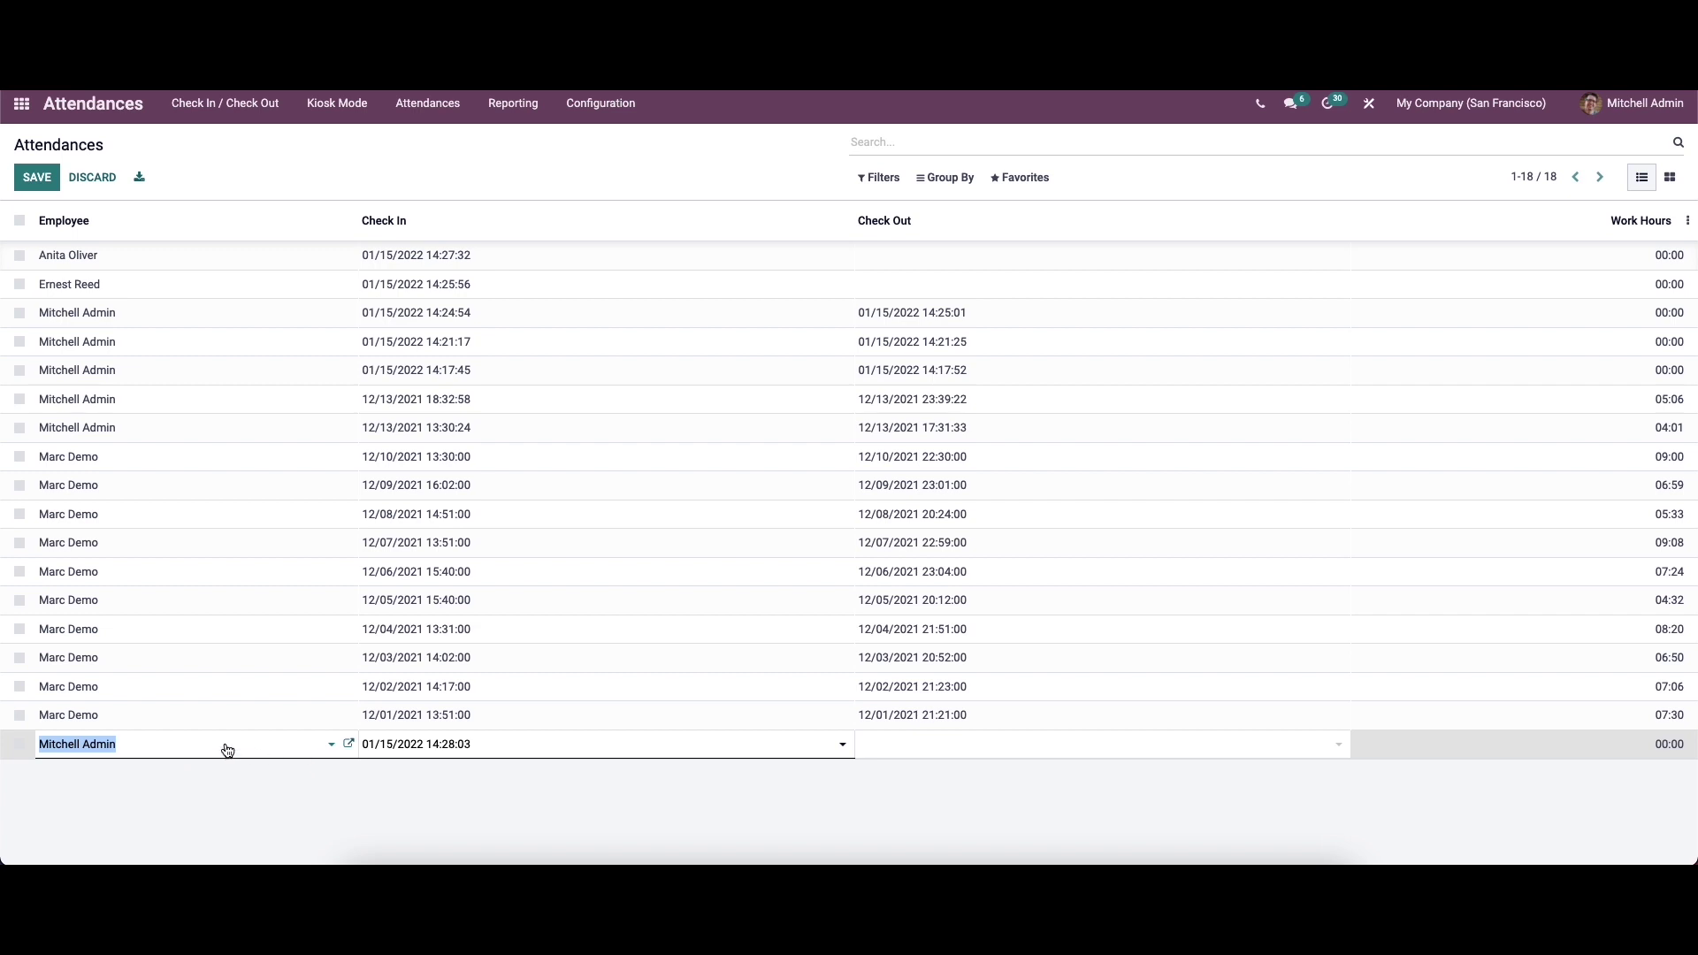
pyautogui.click(92, 177)
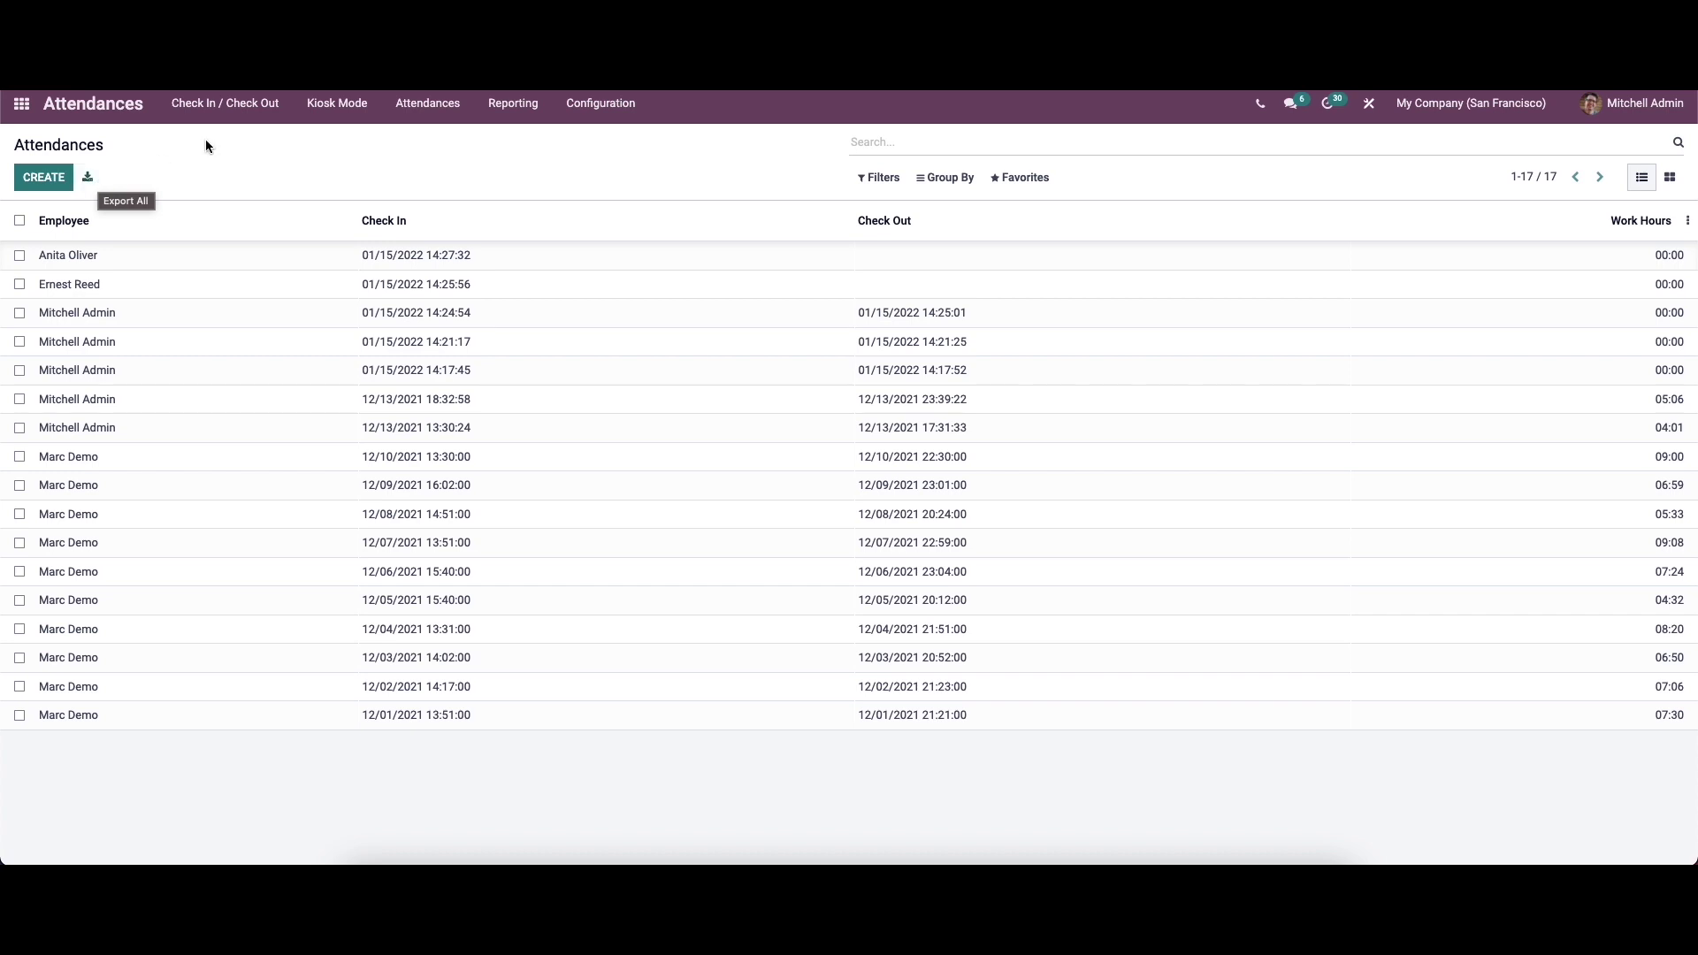
# Step: Open the attendance analysis chart and toggle the Marc Demo and Undefined legend series off and on
pyautogui.click(514, 112)
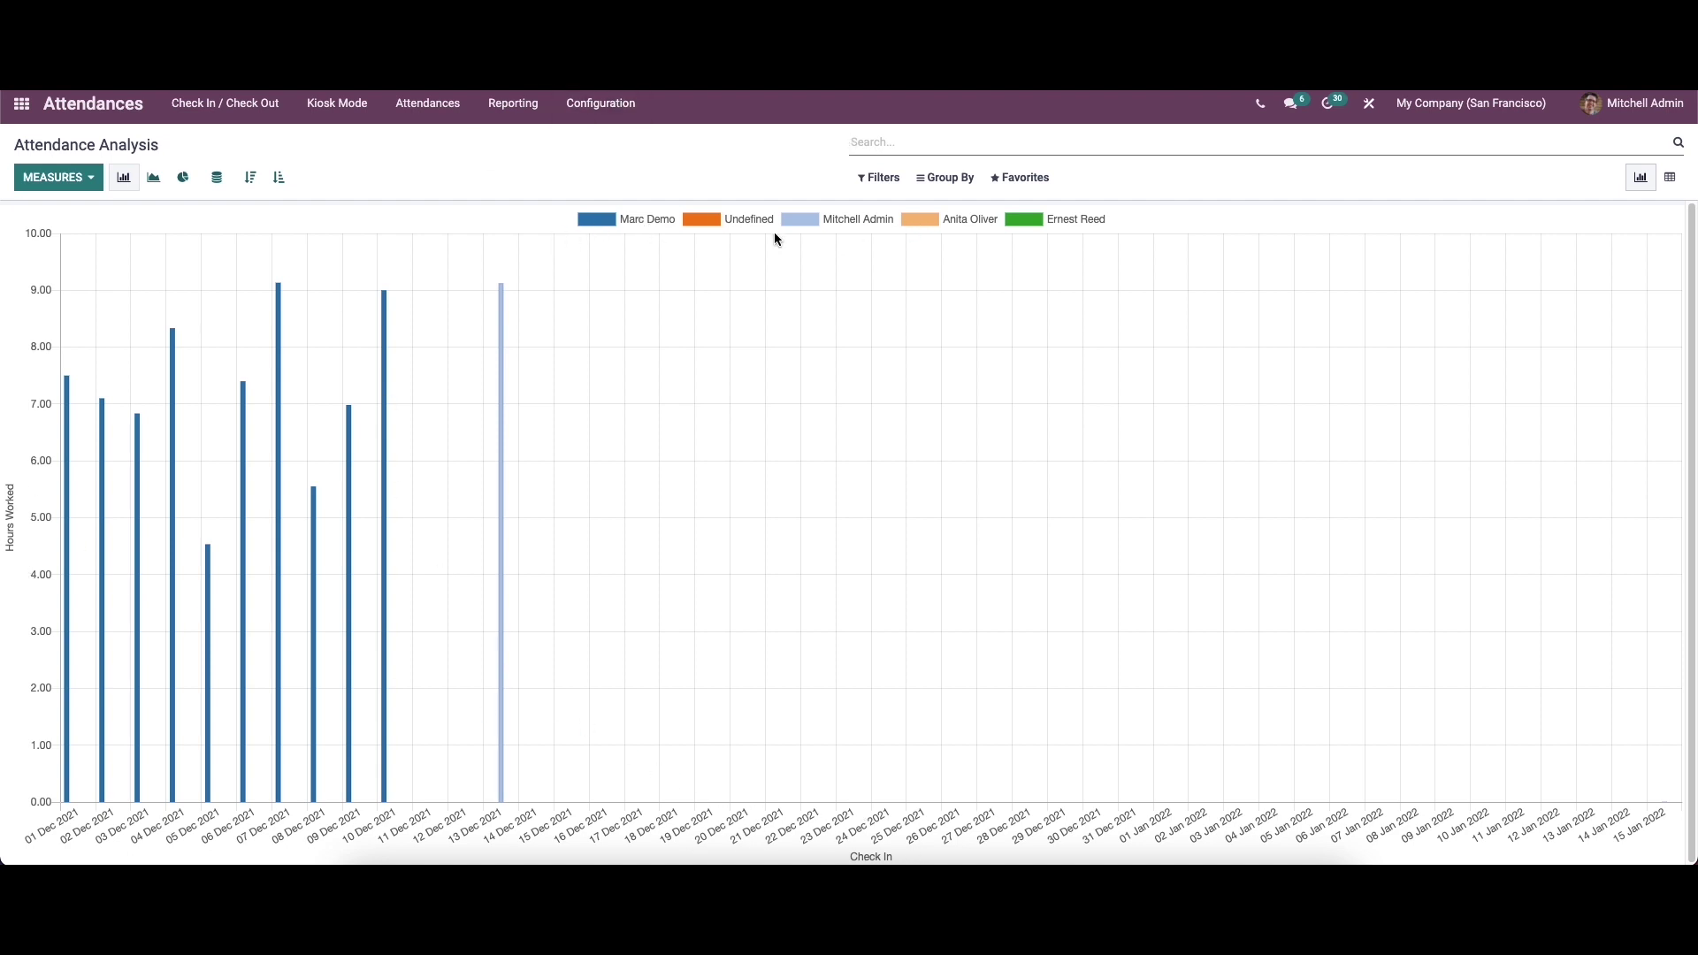
pyautogui.click(596, 219)
pyautogui.click(700, 221)
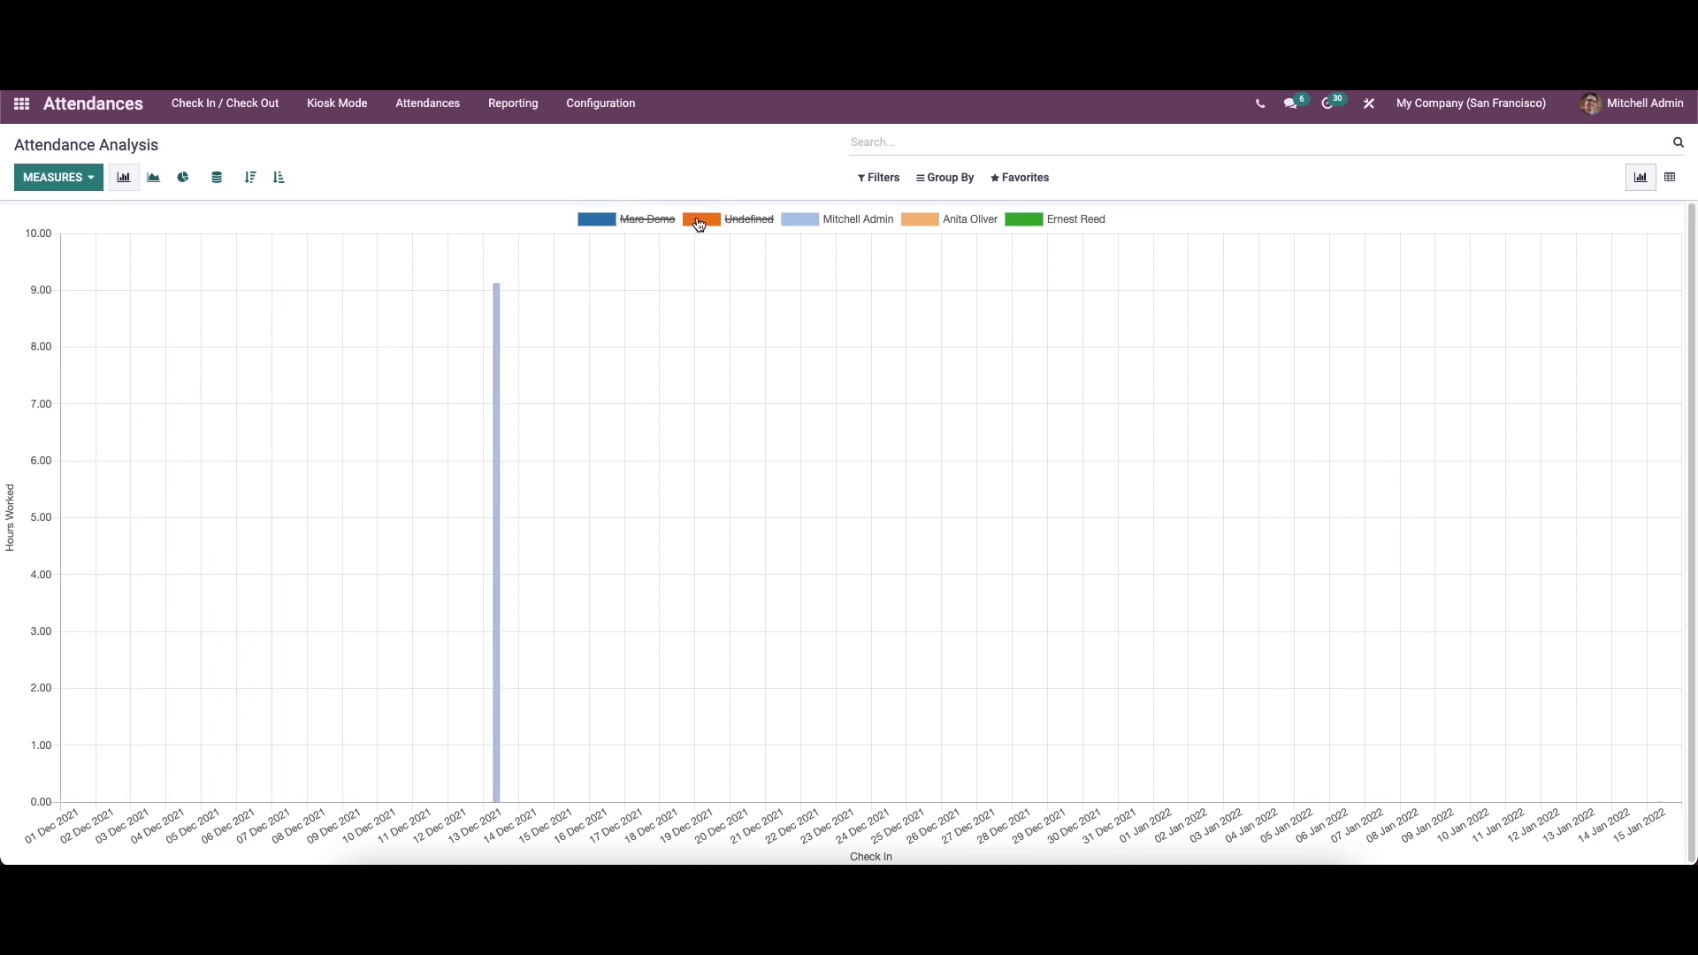
pyautogui.click(598, 219)
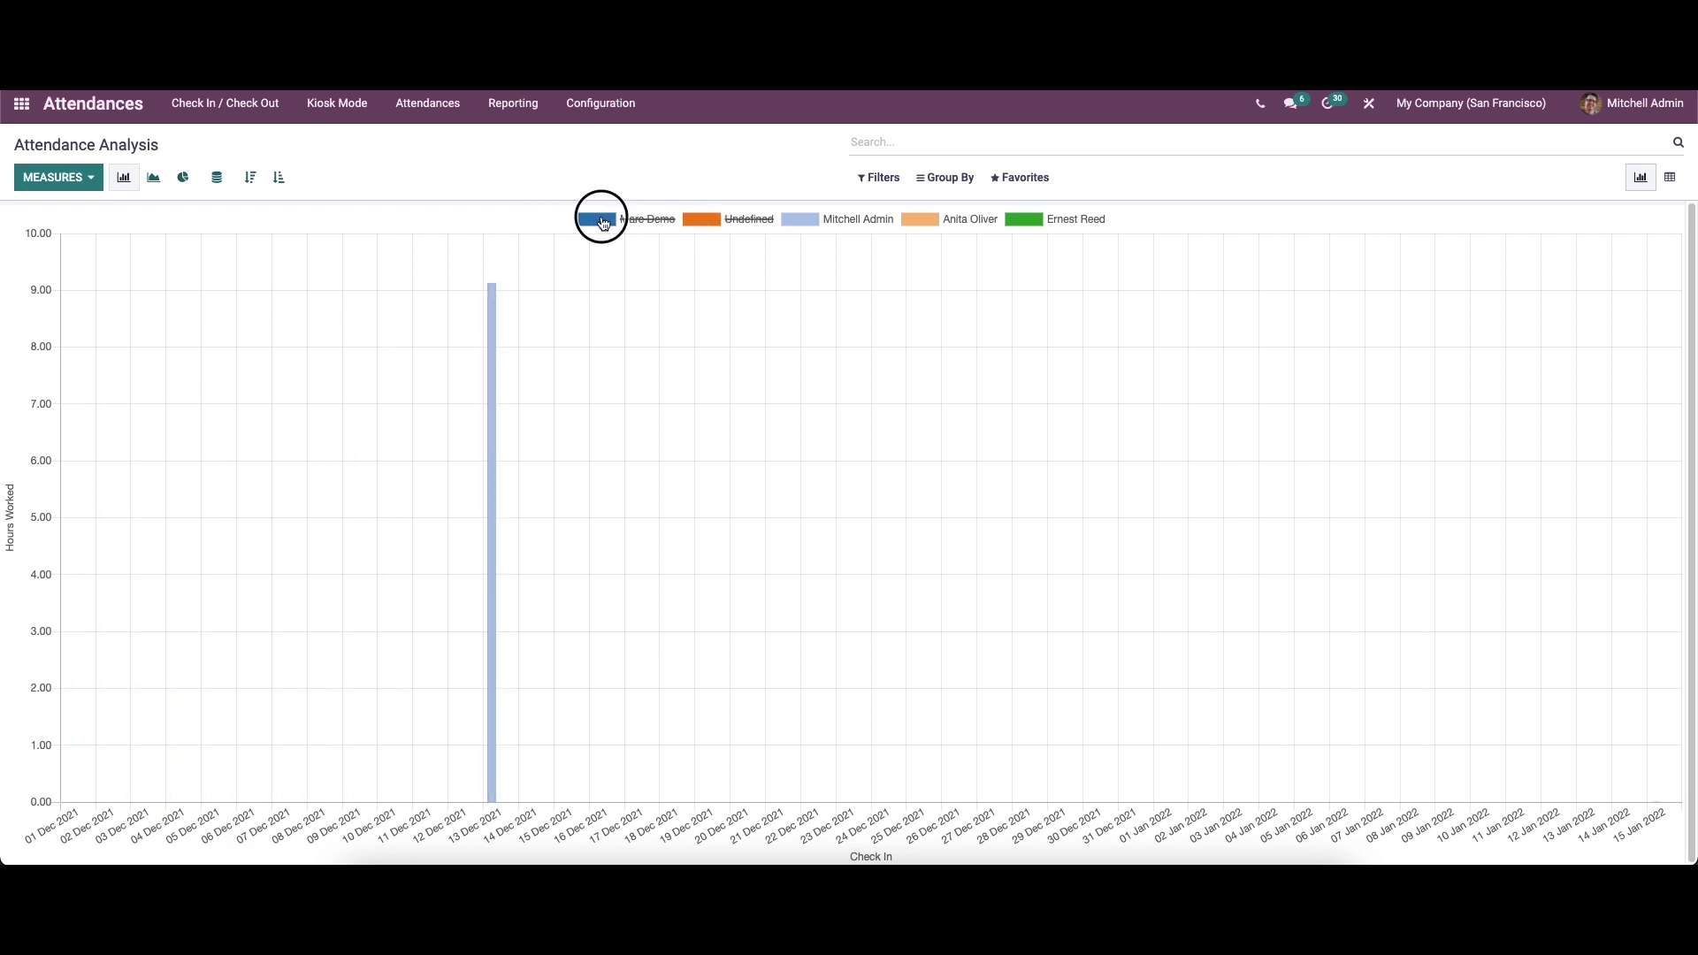
pyautogui.click(729, 221)
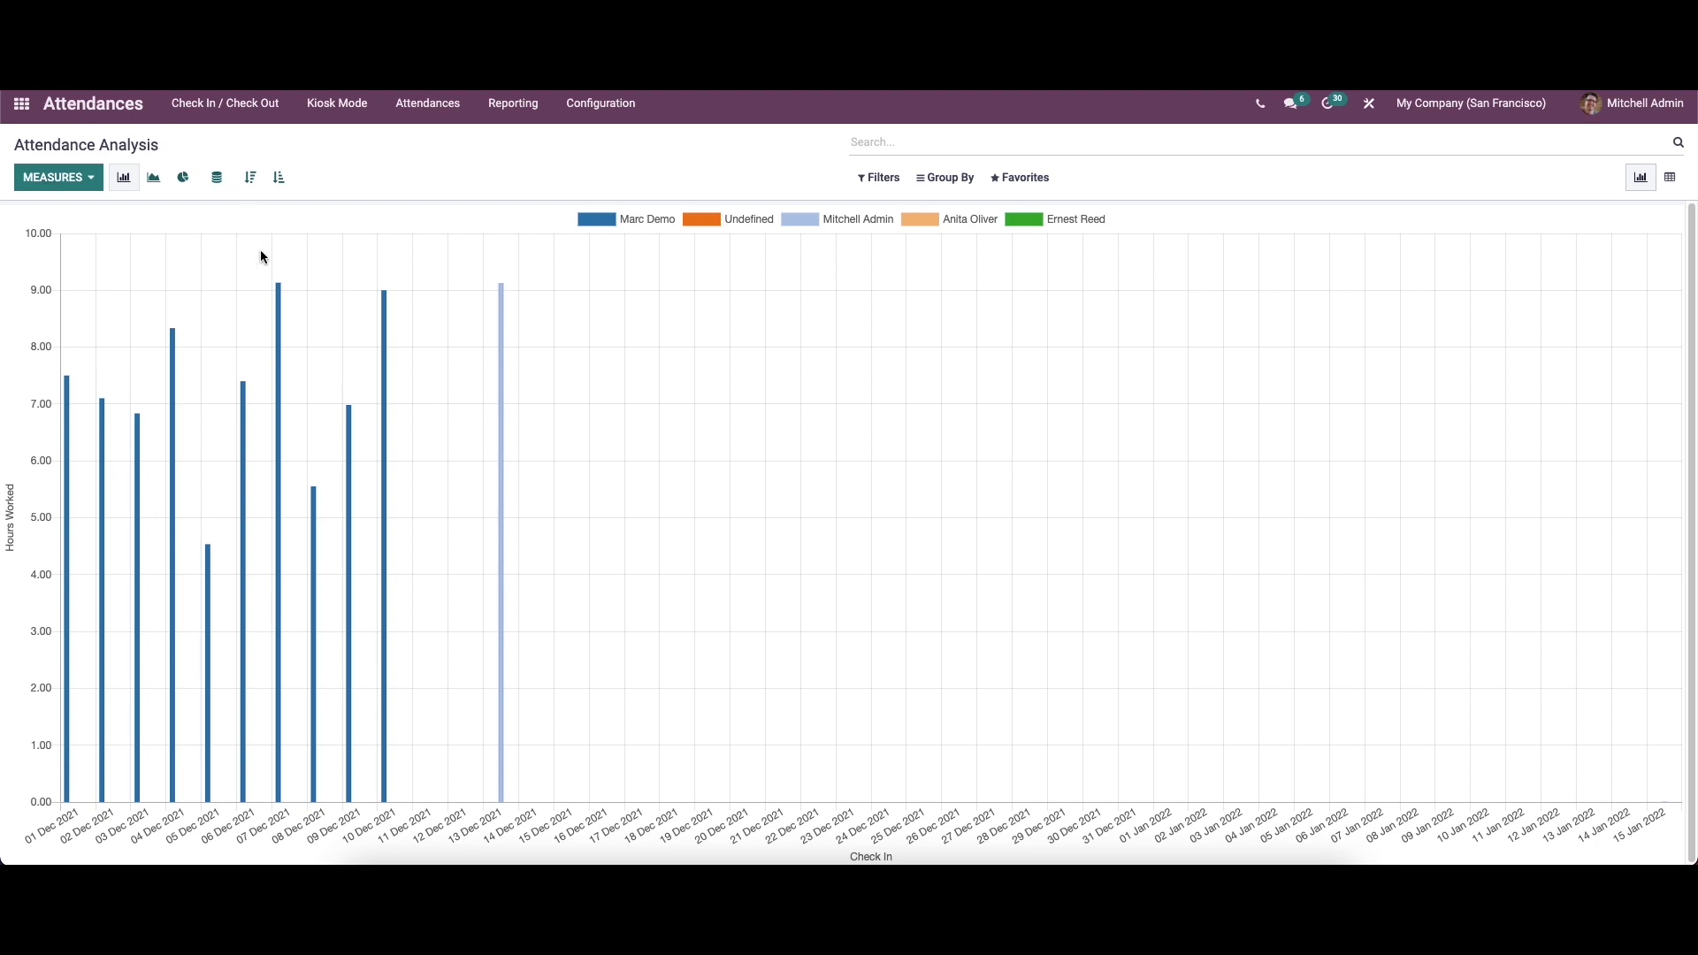
# Step: Switch the chart measure from Hours Worked to Extra Hours and browse Group By, Favorites and Filters
pyautogui.click(55, 177)
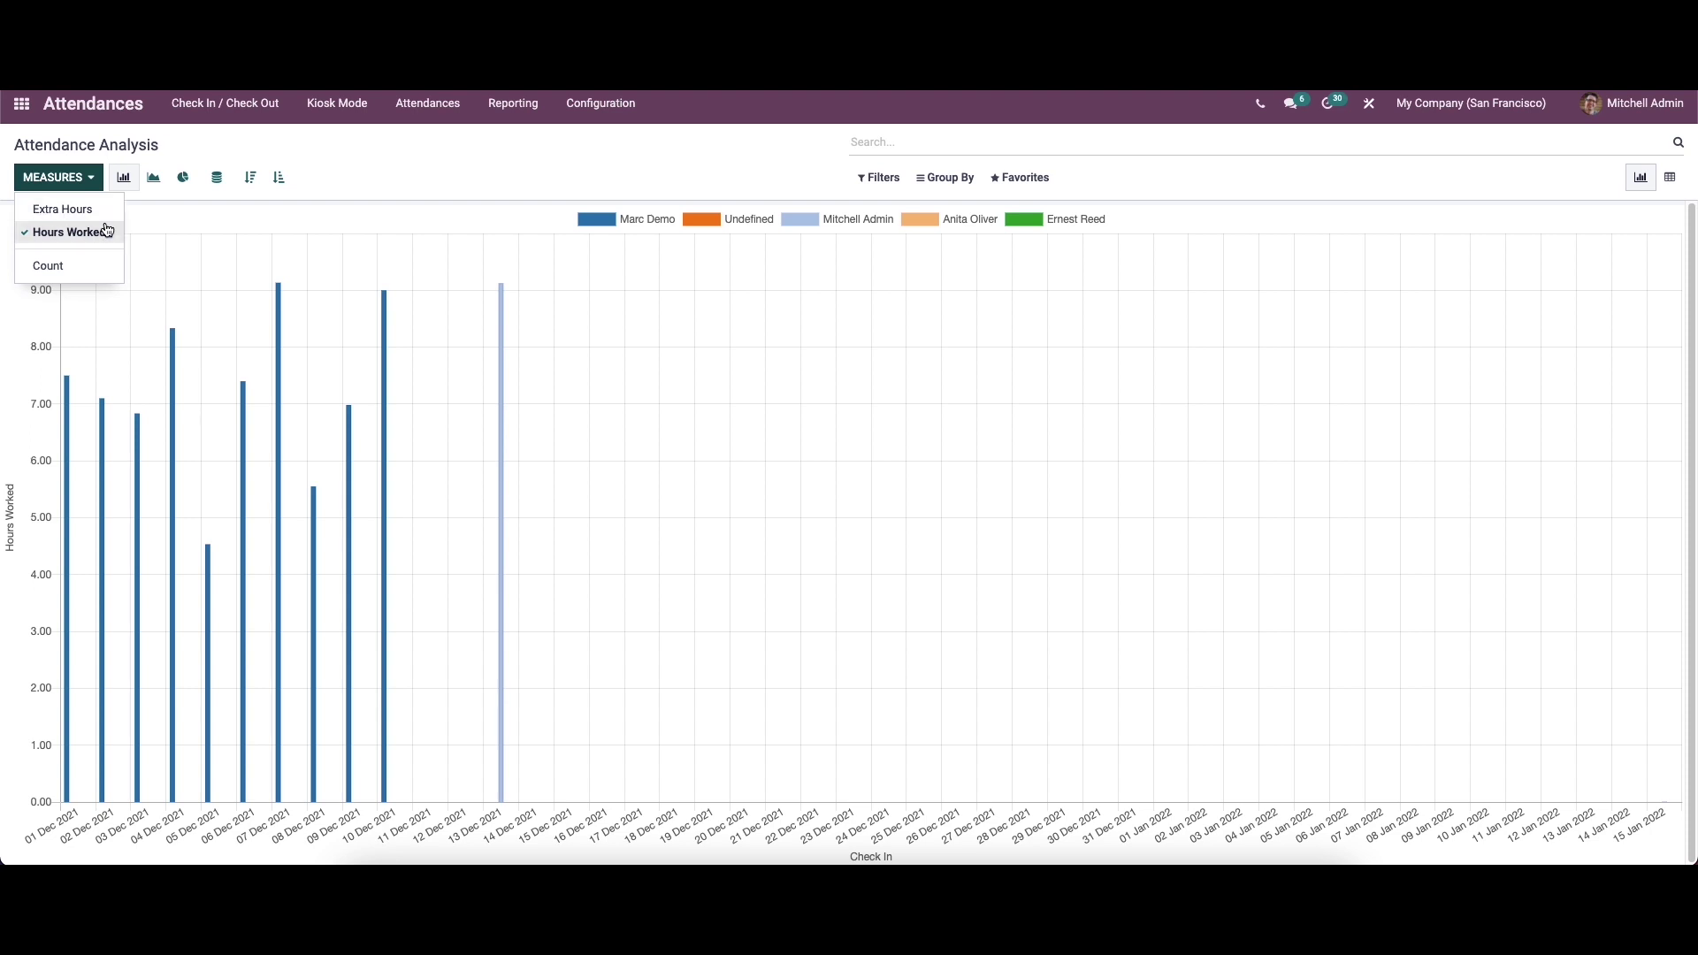
pyautogui.click(66, 242)
pyautogui.click(61, 258)
pyautogui.click(66, 209)
pyautogui.click(224, 216)
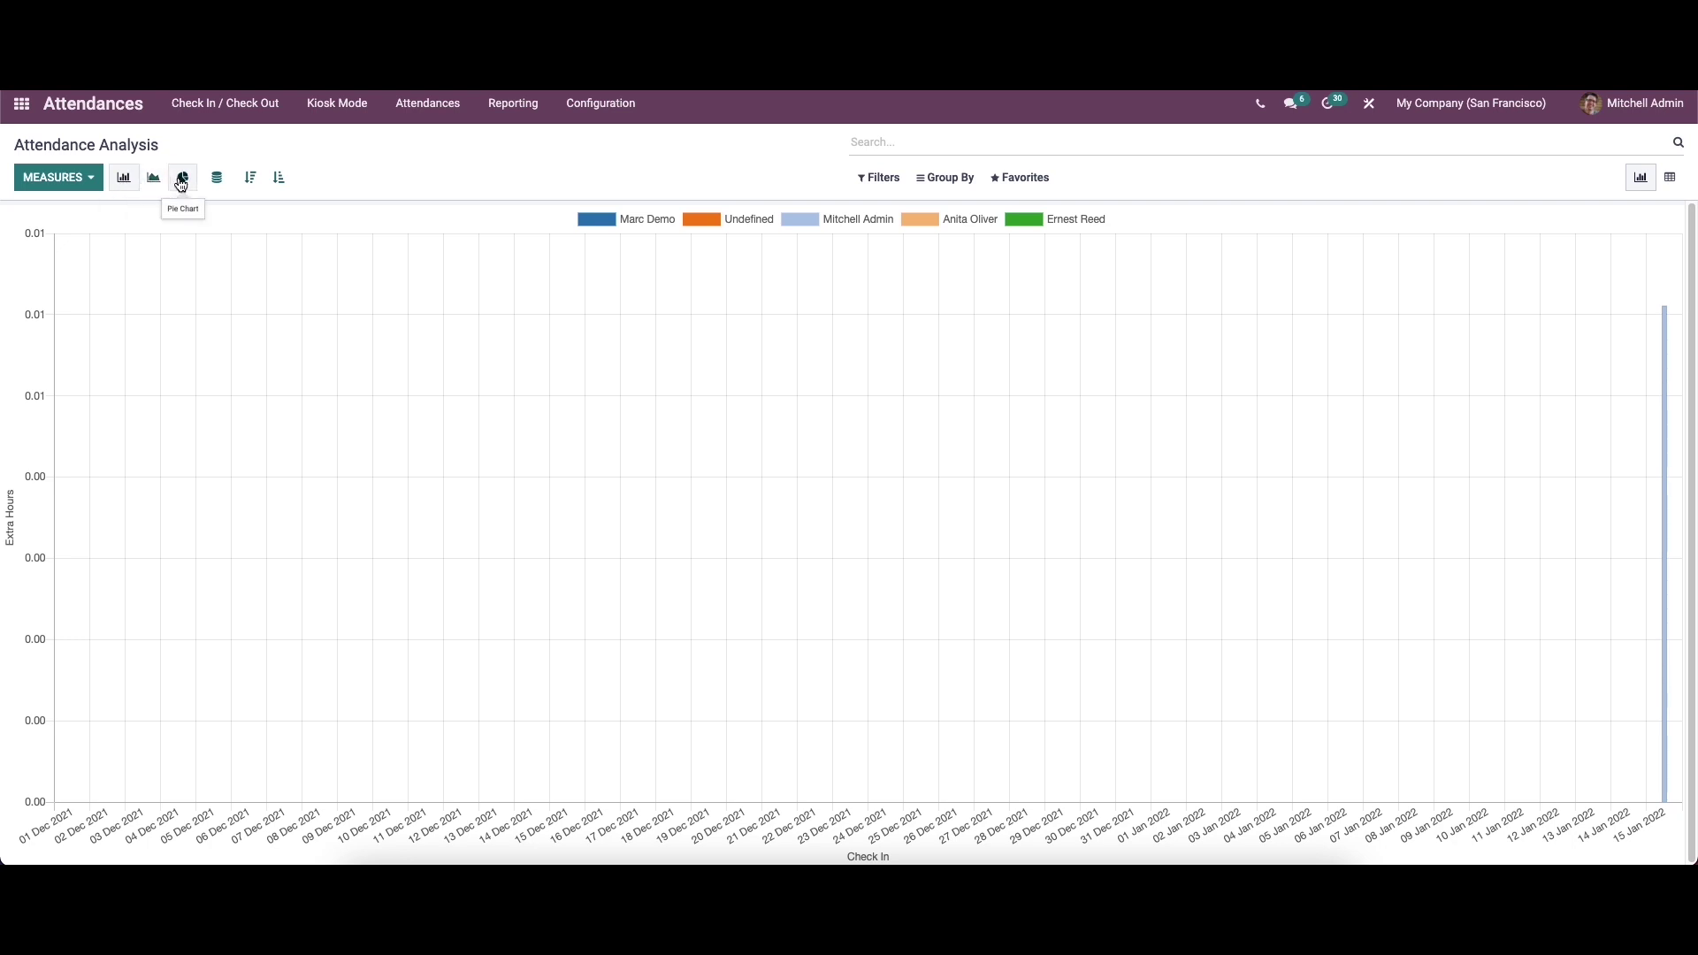
pyautogui.click(880, 180)
pyautogui.click(1019, 180)
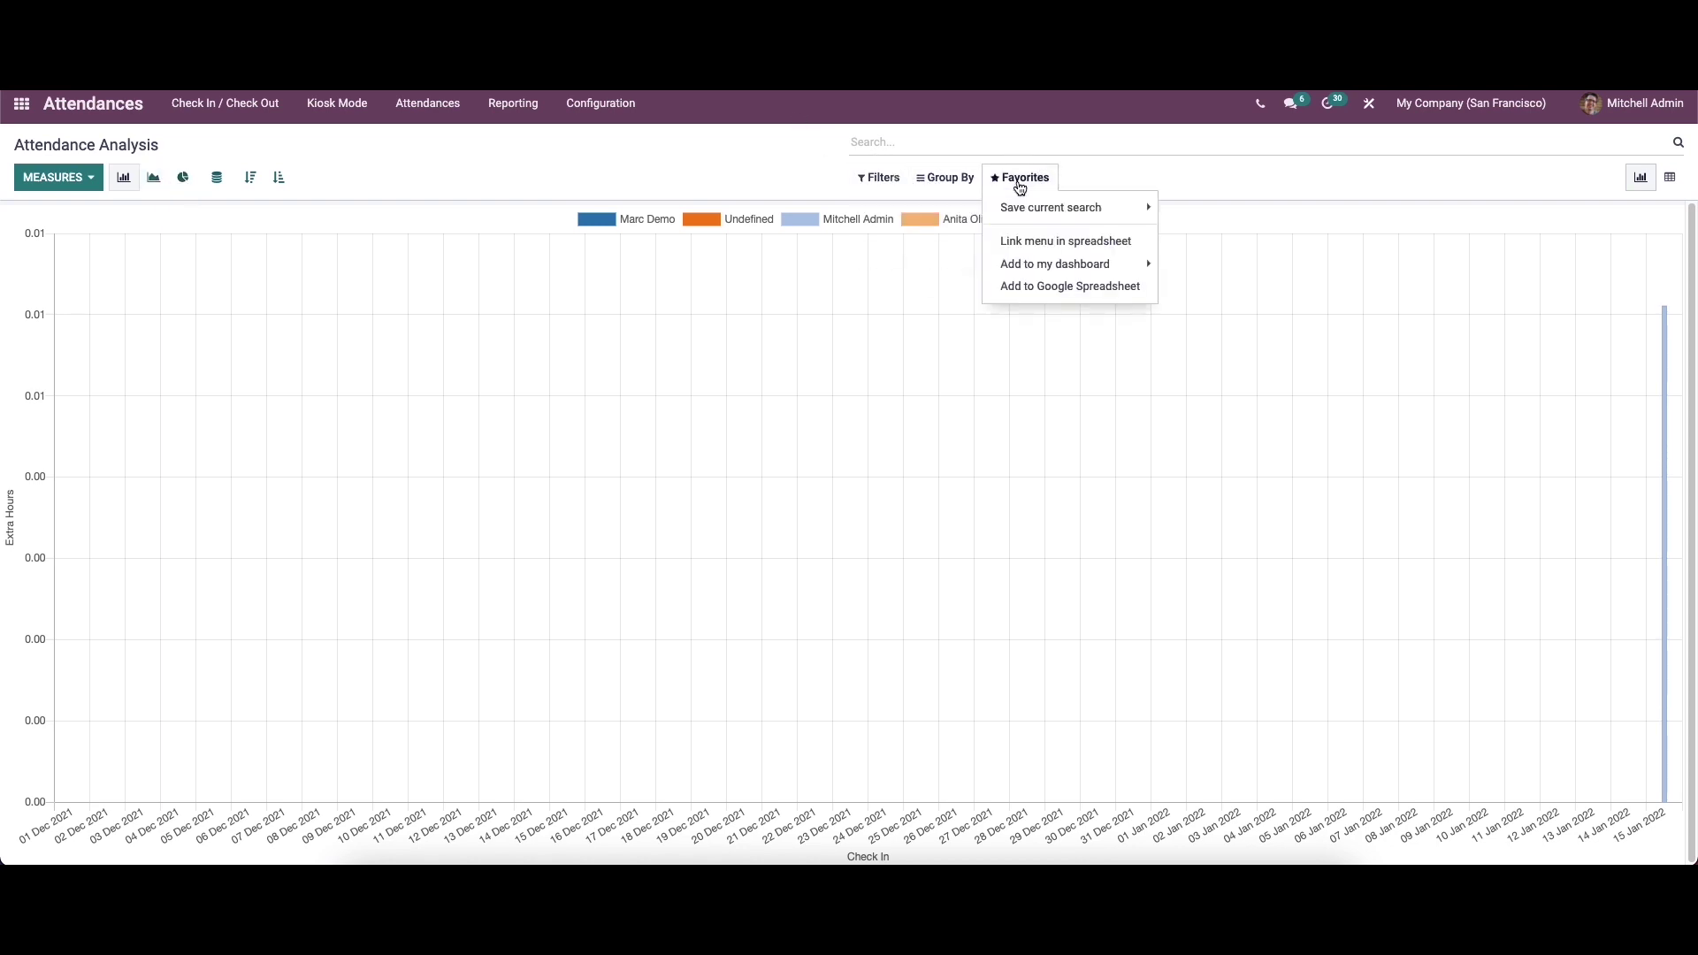
pyautogui.click(880, 178)
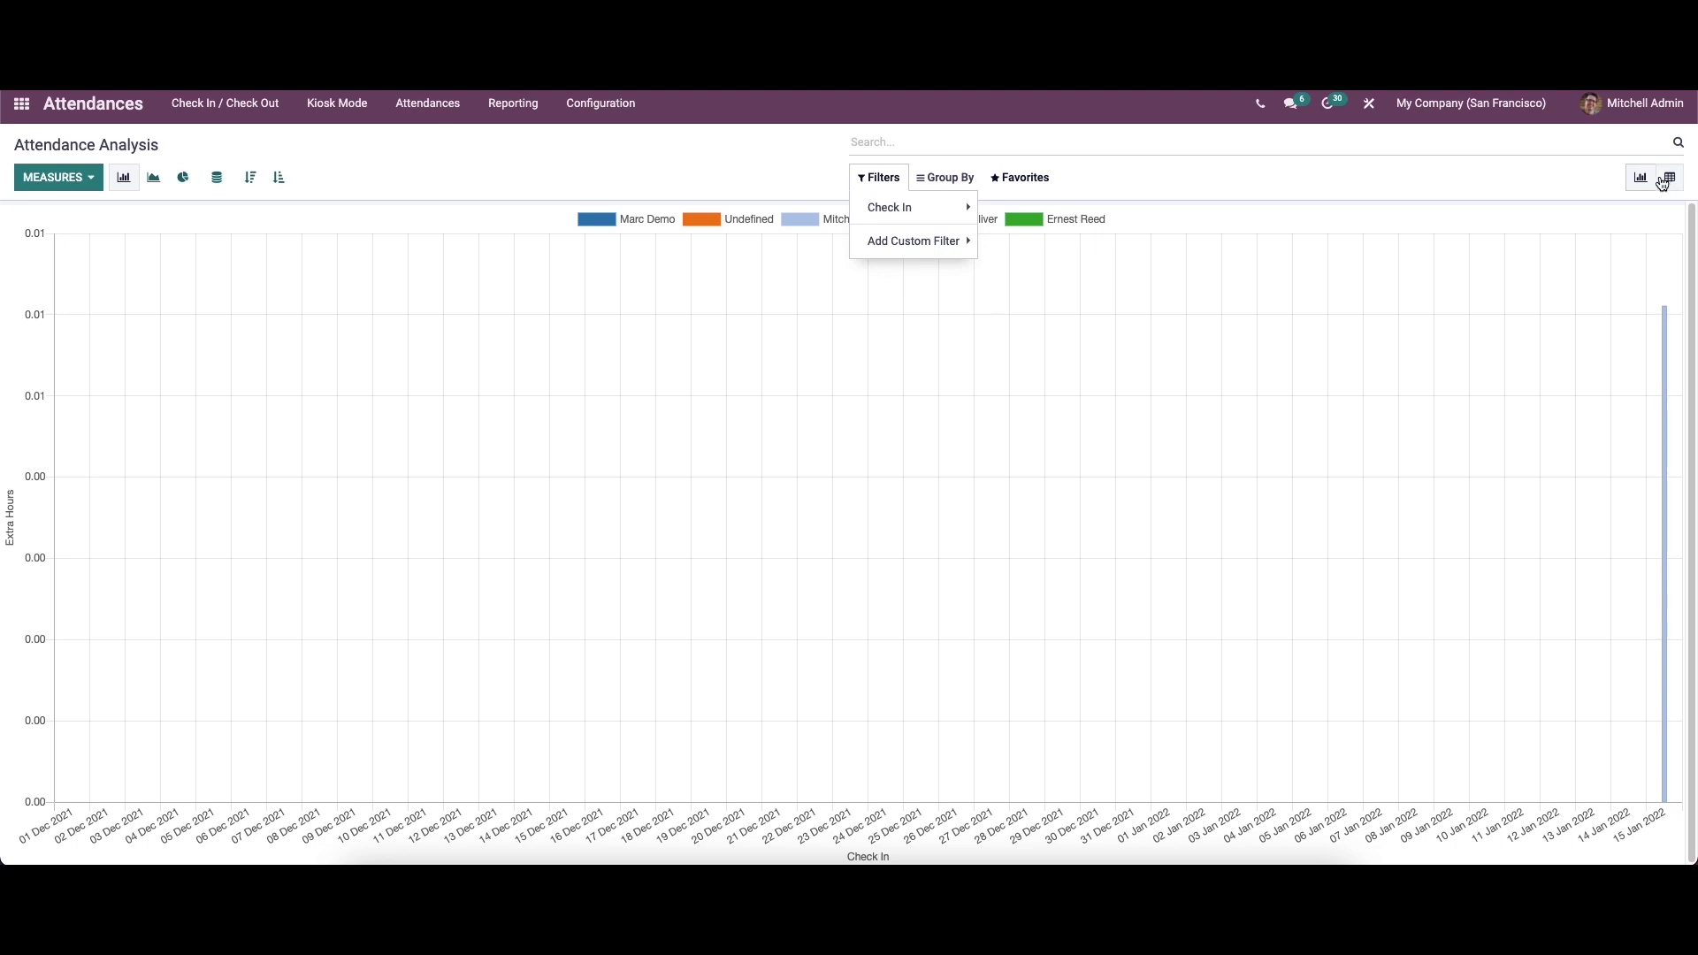
# Step: Show Attendance Analysis as a pivot table, then return to the Attendances configuration
pyautogui.click(1669, 184)
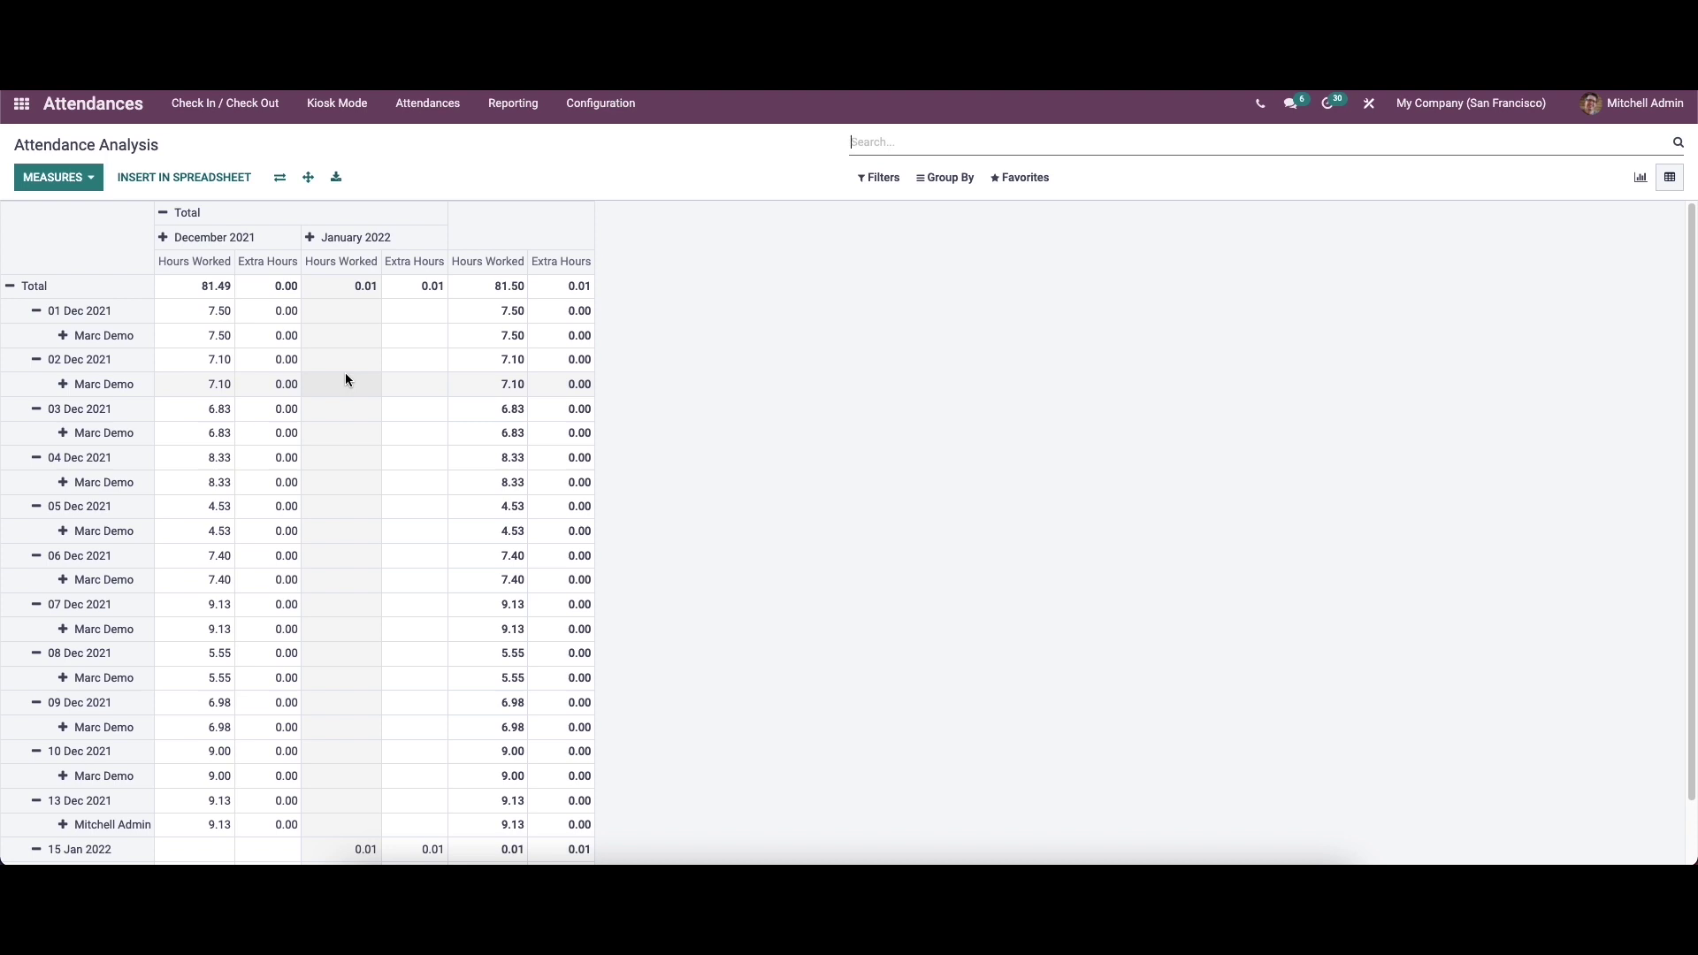
pyautogui.click(589, 105)
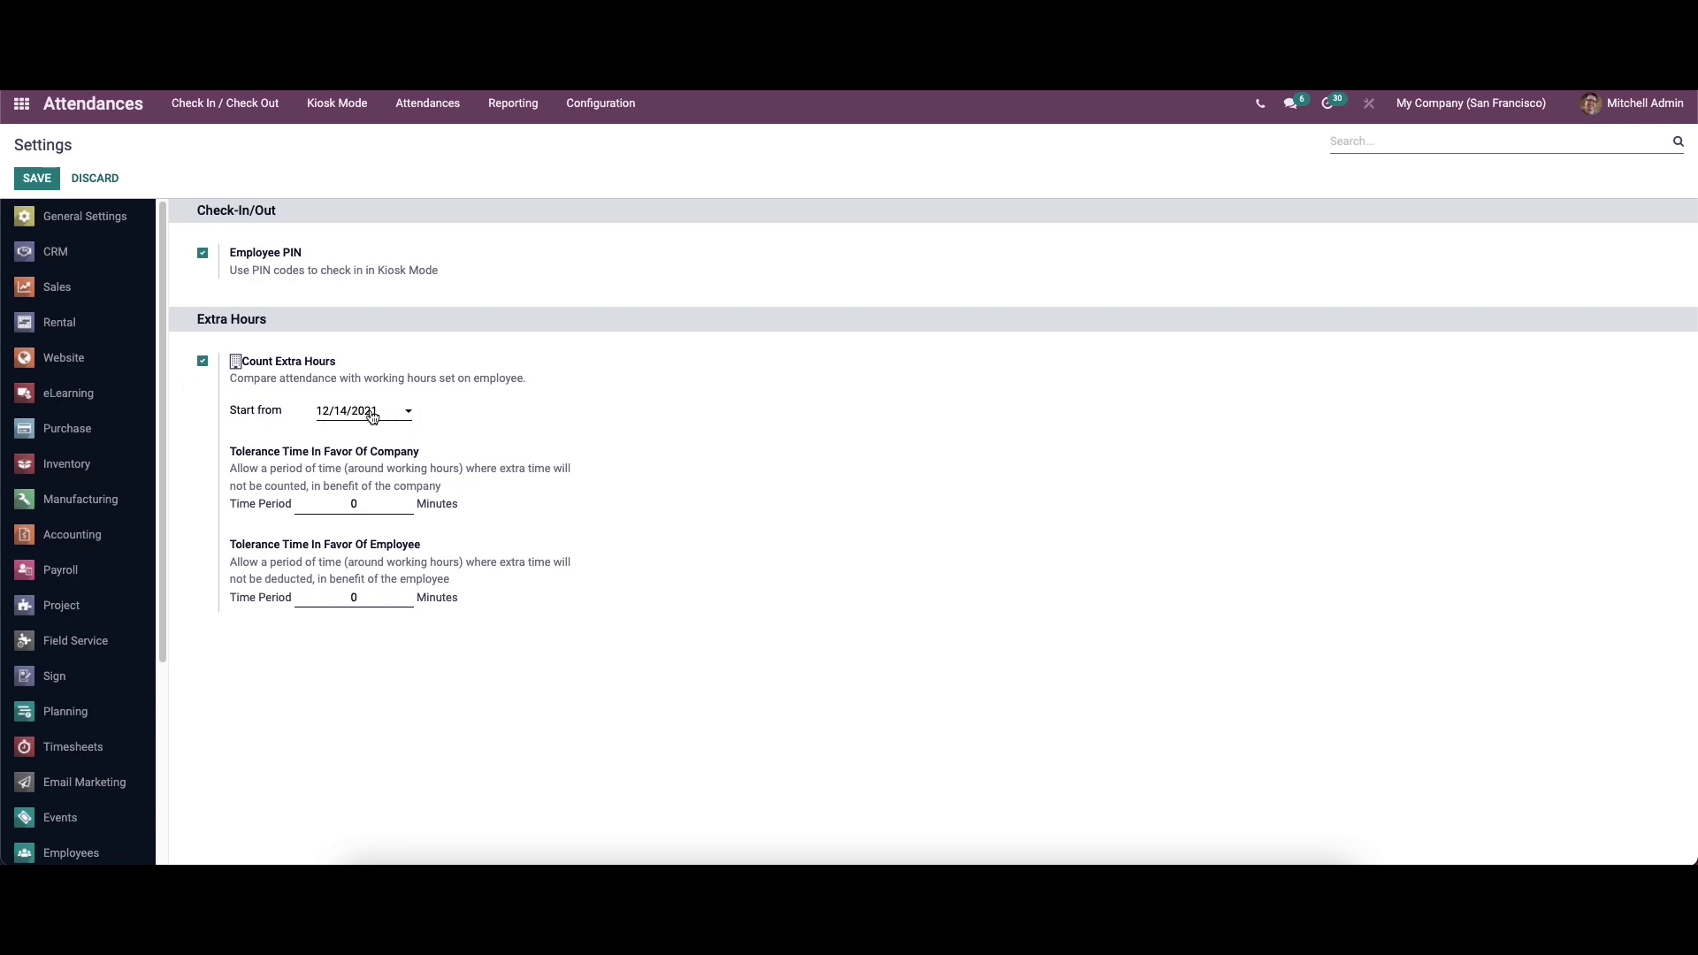
# Step: Review the Attendances settings: Count Extra Hours from 12/14/2021 with 0-minute tolerances
pyautogui.moveTo(366, 417)
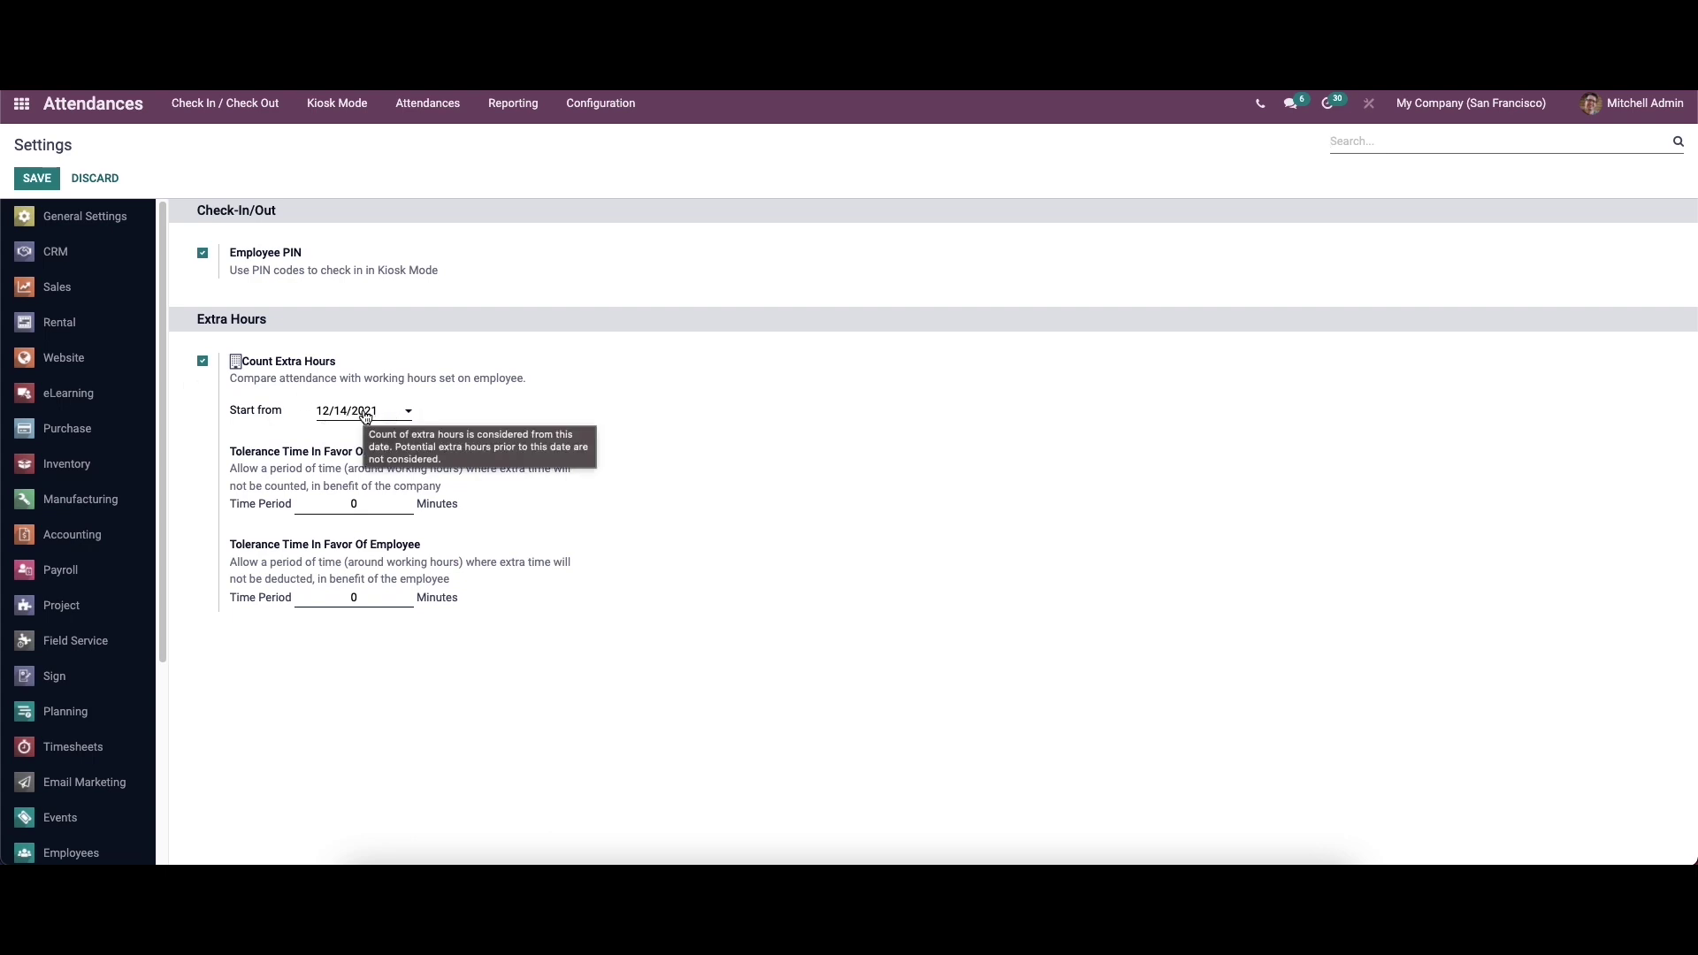